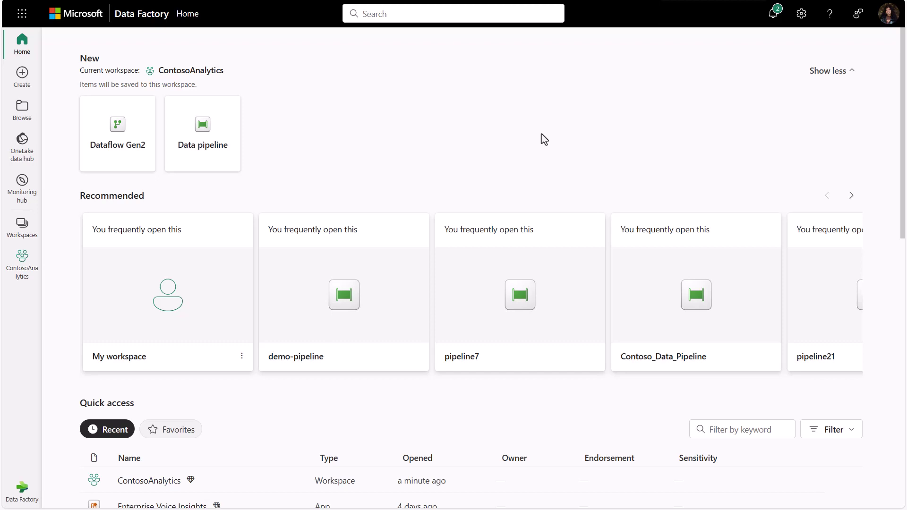
Create a new Dataflow Gen2 from the Data Factory Home page's New section.
{"action": "left_click", "coordinate": [140, 151]}
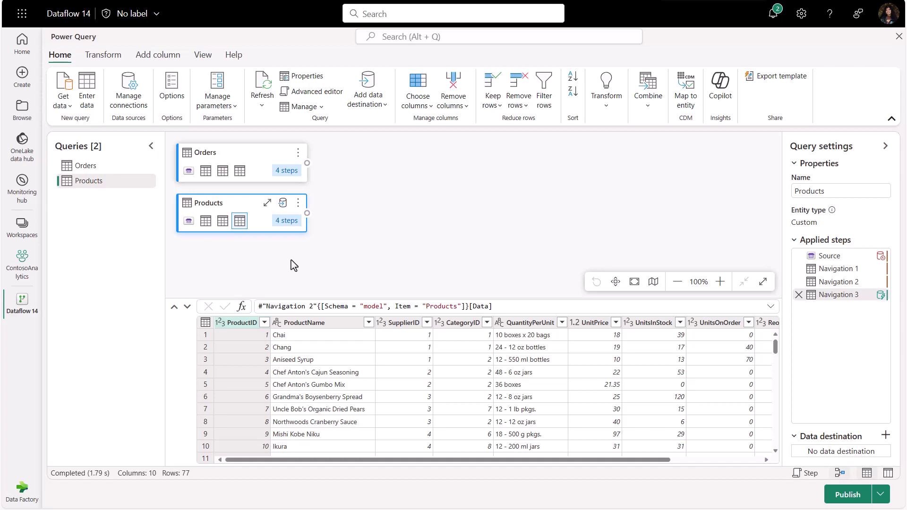
Upload the local Customers.xlsx file through Get data's Upload option.
{"action": "left_click", "coordinate": [65, 89]}
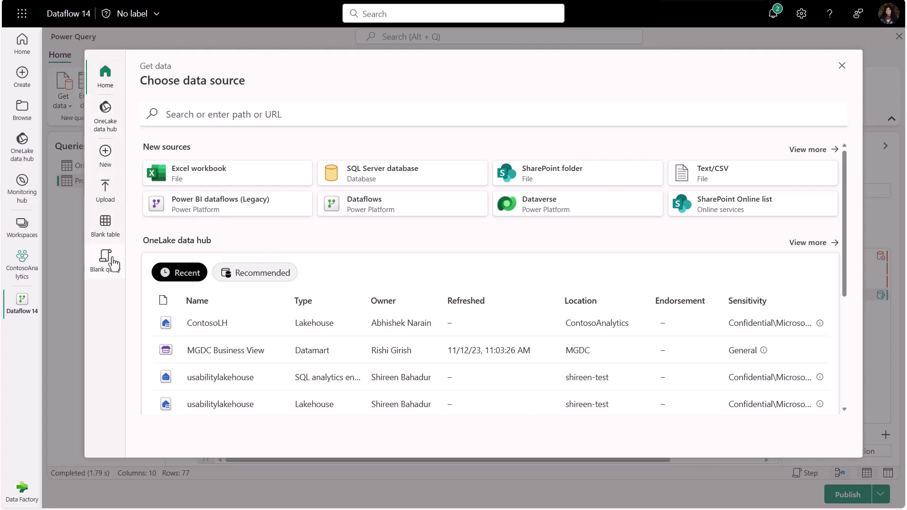
{"action": "left_click", "coordinate": [108, 198]}
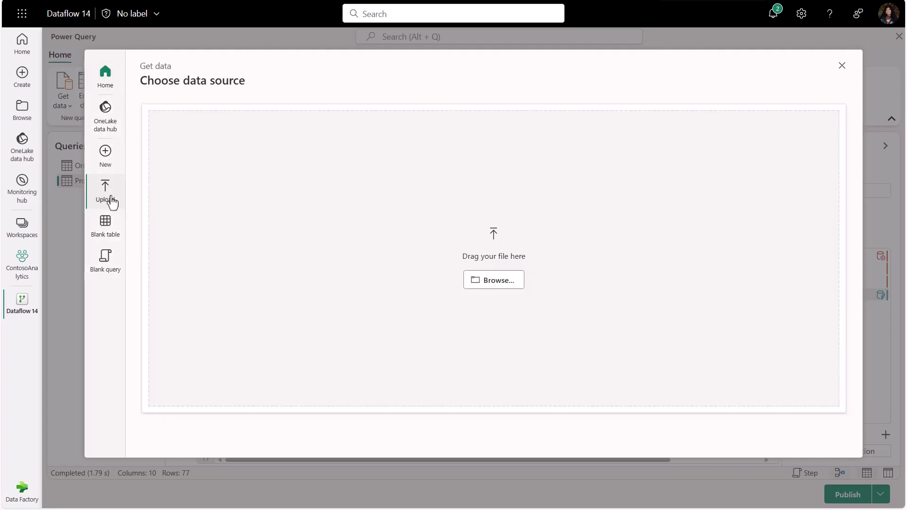
{"action": "key", "text": "alt+Tab"}
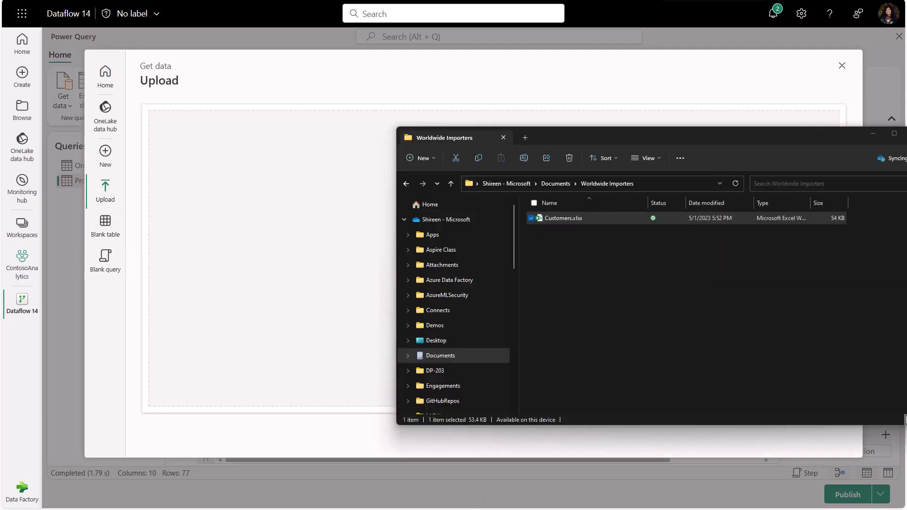
{"action": "left_click", "coordinate": [565, 218]}
{"action": "left_click_drag", "start_coordinate": [558, 228], "coordinate": [349, 264]}
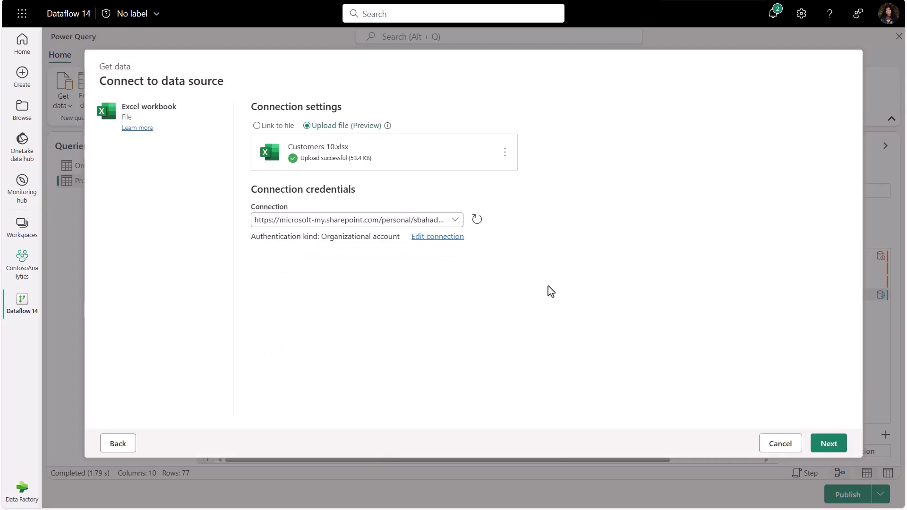
Add the workbook's Customer table as a new query.
{"action": "left_click", "coordinate": [829, 444]}
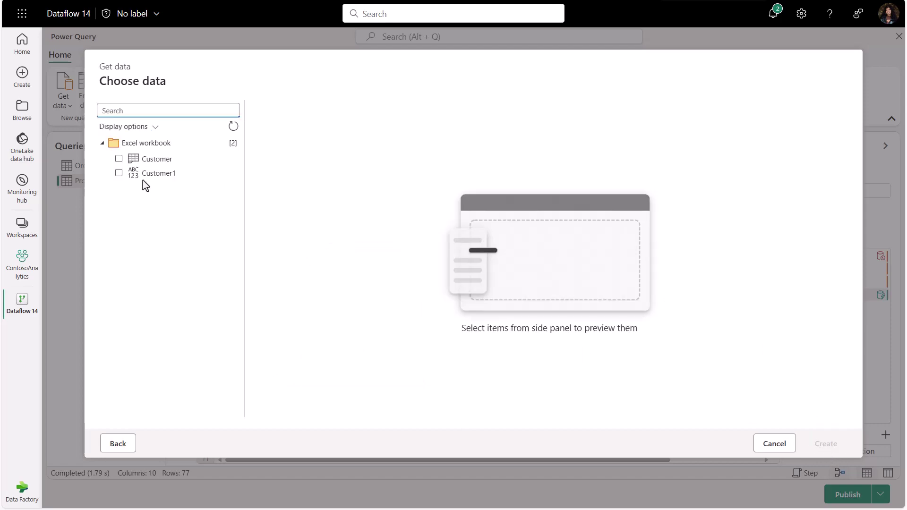
{"action": "left_click", "coordinate": [119, 160]}
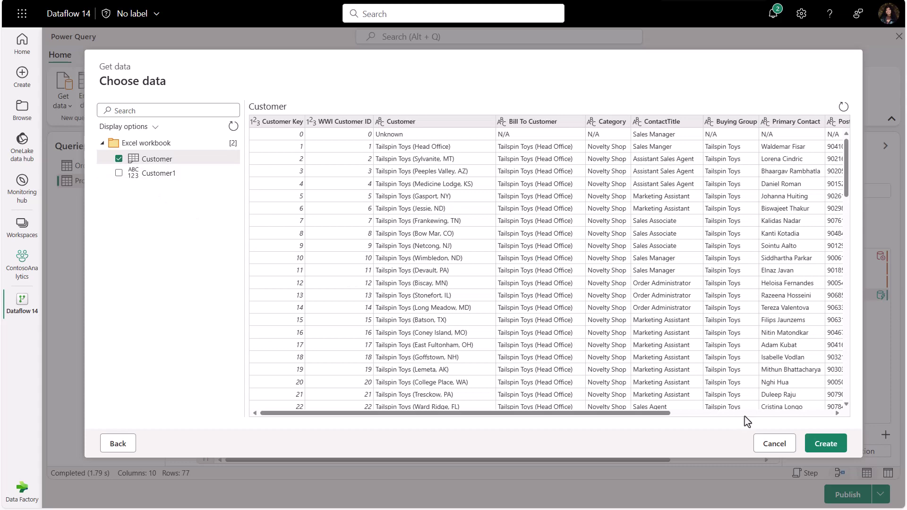
{"action": "left_click", "coordinate": [820, 452]}
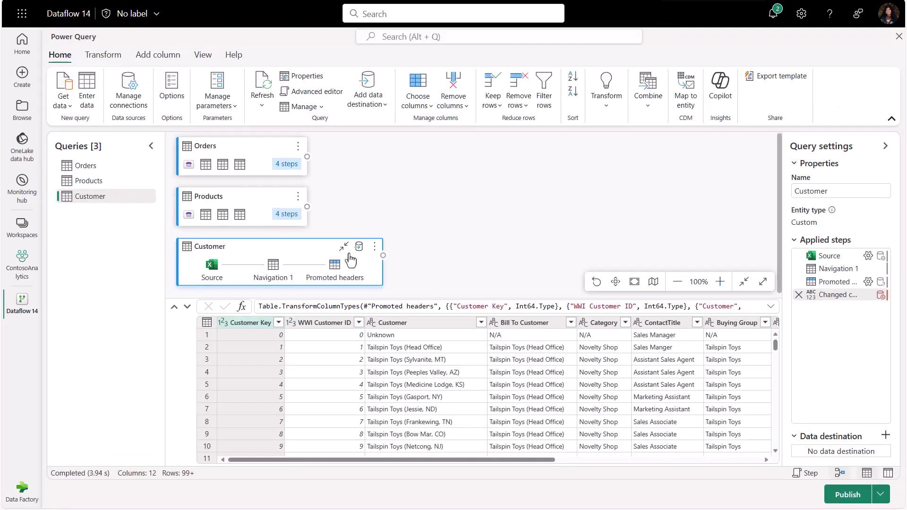
Left-outer merge Customer with Orders, matching WWI Customer ID to CustomerID.
{"action": "left_click", "coordinate": [343, 246]}
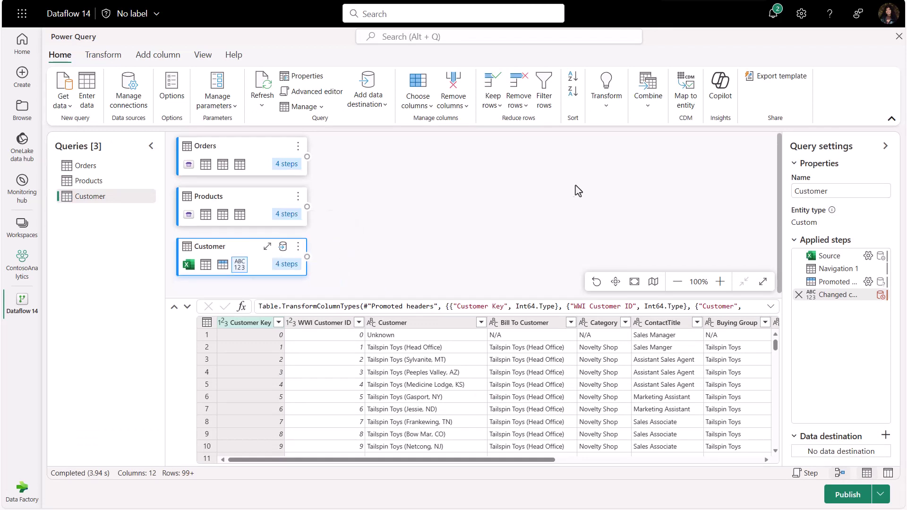
{"action": "left_click", "coordinate": [648, 108]}
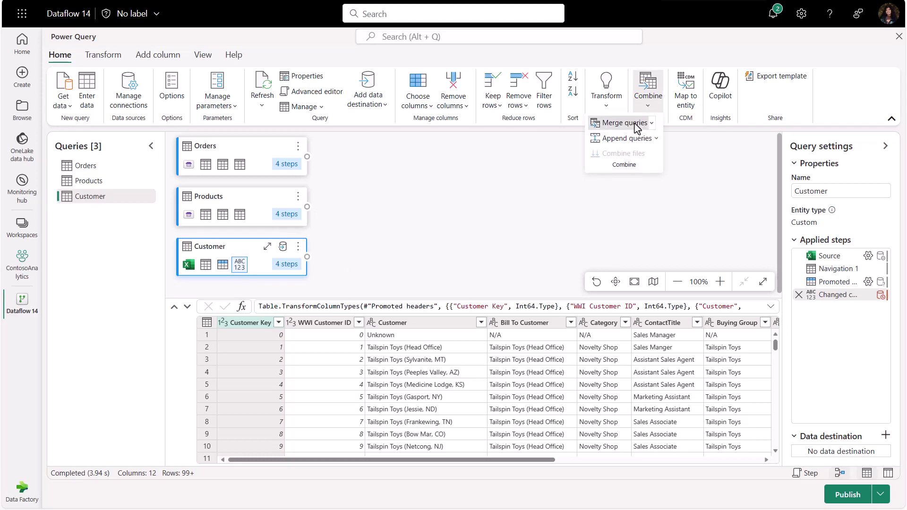
{"action": "left_click", "coordinate": [634, 123]}
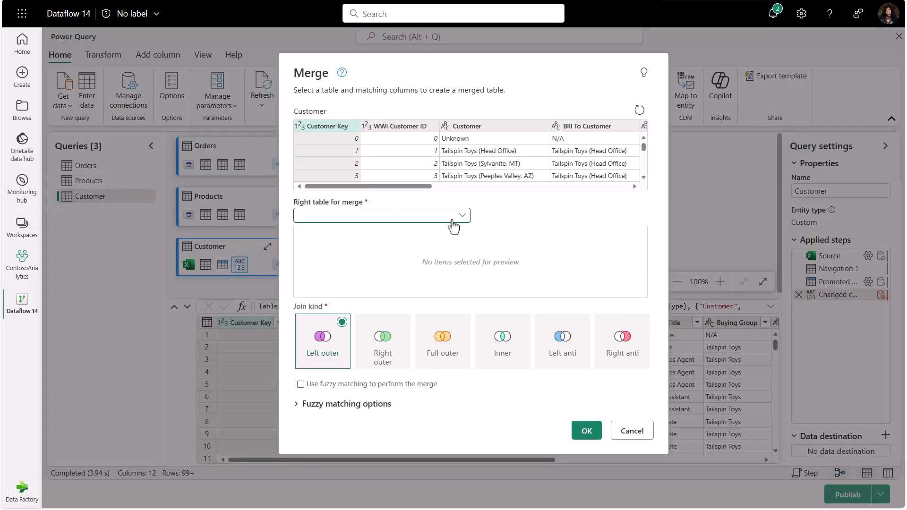
{"action": "left_click", "coordinate": [452, 221]}
{"action": "left_click", "coordinate": [431, 231]}
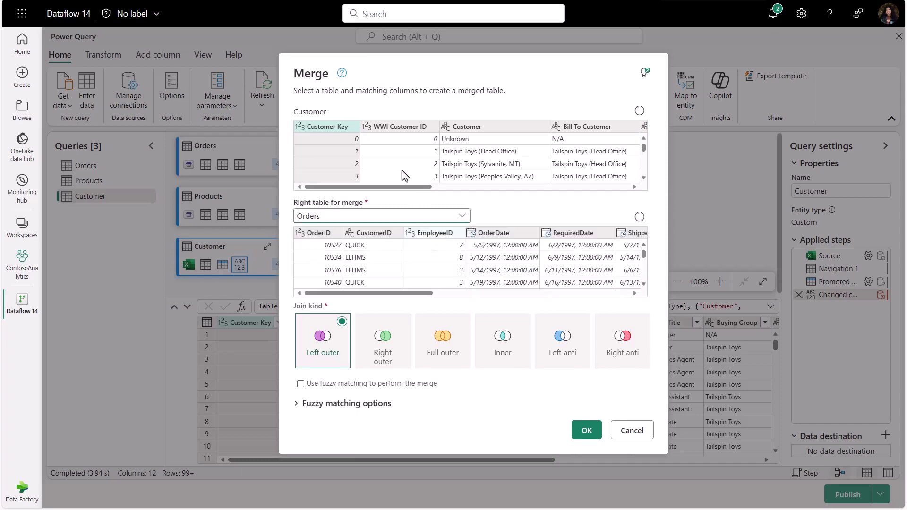
{"action": "left_click", "coordinate": [392, 128]}
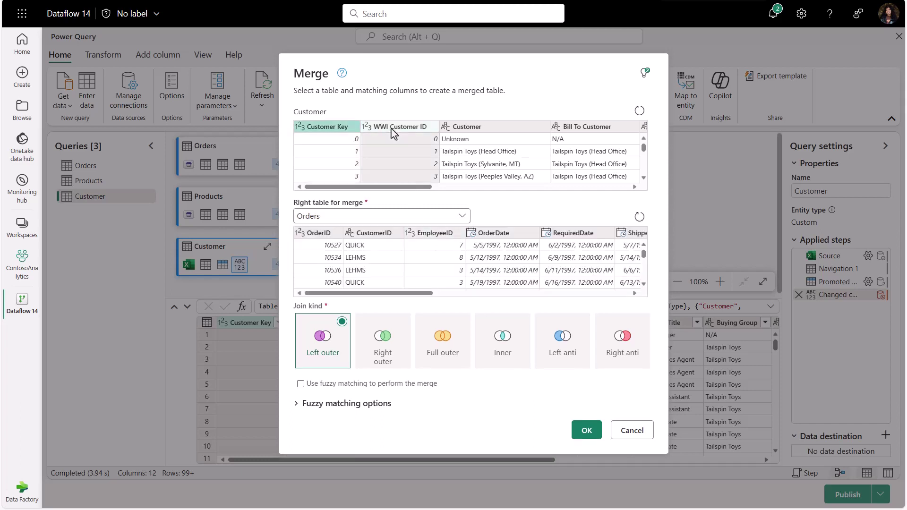
{"action": "left_click", "coordinate": [383, 242]}
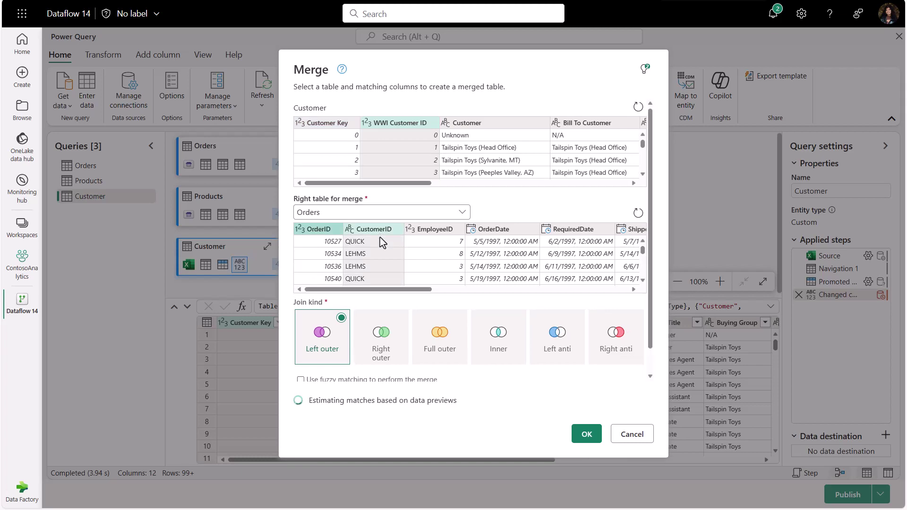
{"action": "left_click", "coordinate": [586, 434]}
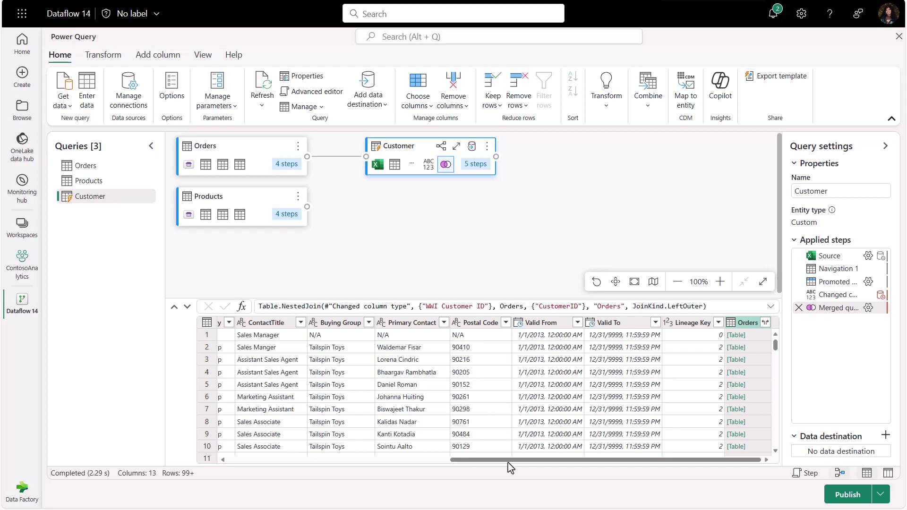
{"action": "scroll", "coordinate": [476, 468], "scroll_direction": "left", "scroll_amount": 1}
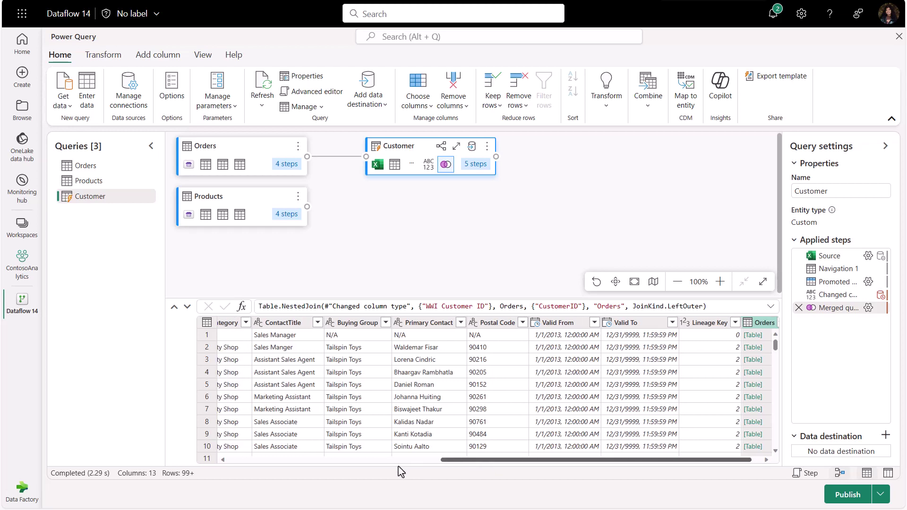
{"action": "left_click_drag", "start_coordinate": [400, 468], "coordinate": [192, 469]}
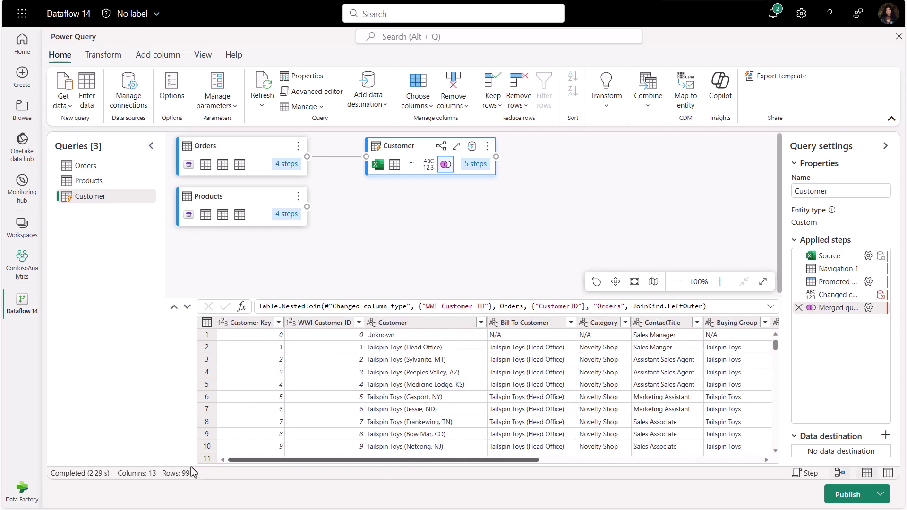
Group Customer by ContactTitle with a Count rows column named 'Number of titles'.
{"action": "left_click", "coordinate": [105, 58]}
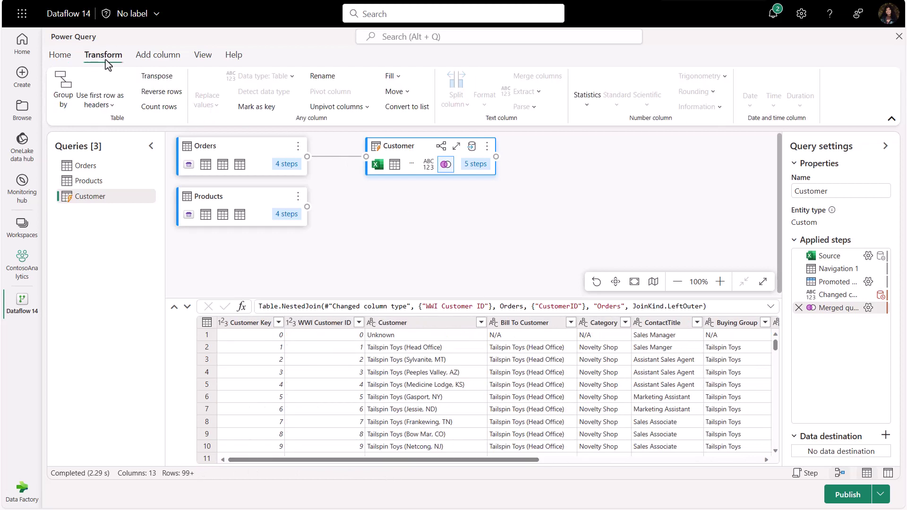
{"action": "left_click", "coordinate": [65, 97]}
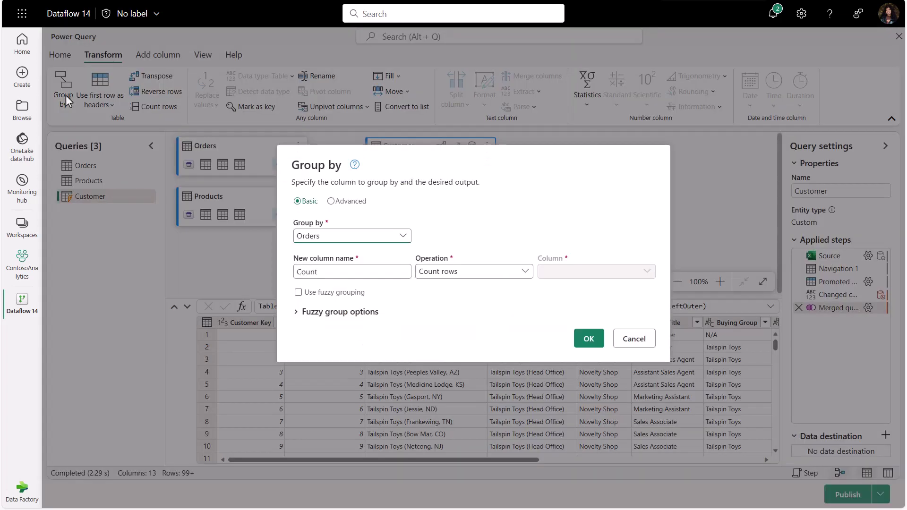
{"action": "left_click", "coordinate": [378, 238]}
{"action": "left_click", "coordinate": [346, 326]}
{"action": "double_click", "coordinate": [345, 272]}
{"action": "type", "text": "N"}
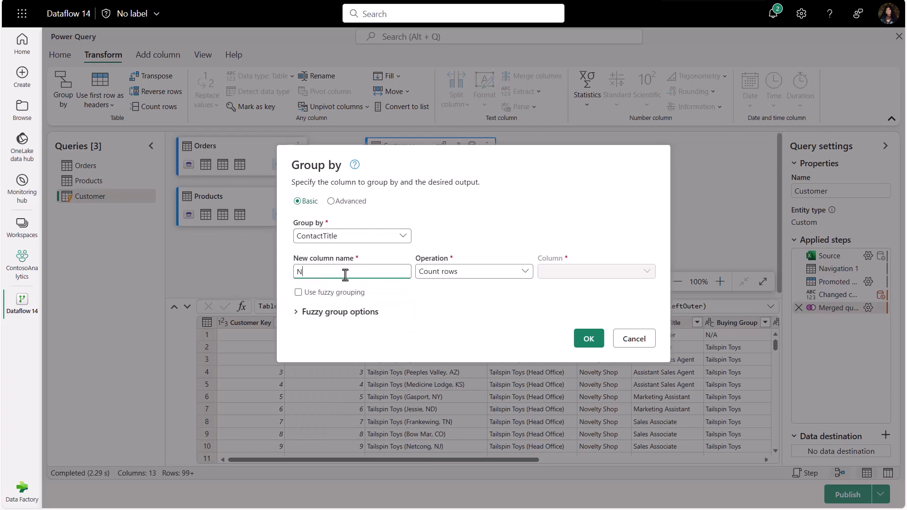
{"action": "type", "text": "umber of titles"}
{"action": "left_click", "coordinate": [588, 339]}
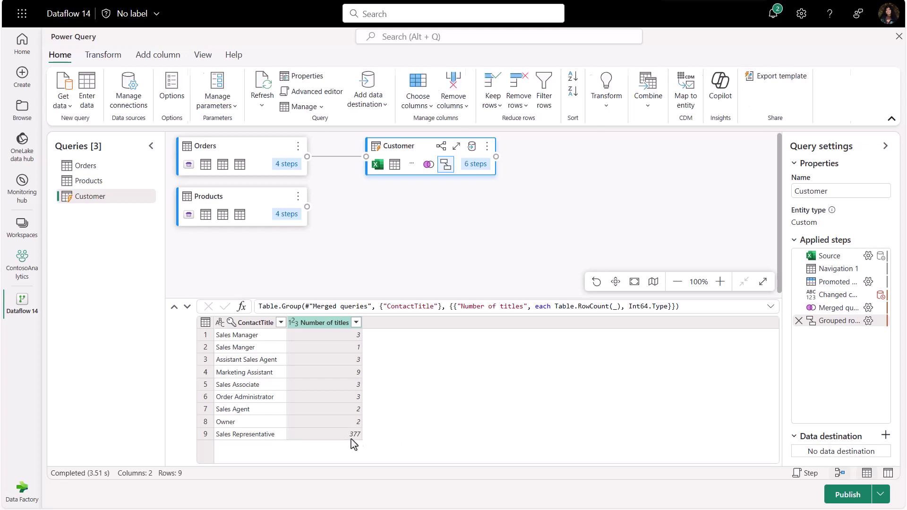
Choose a Warehouse as the Customer query's data destination.
{"action": "left_click", "coordinate": [378, 105]}
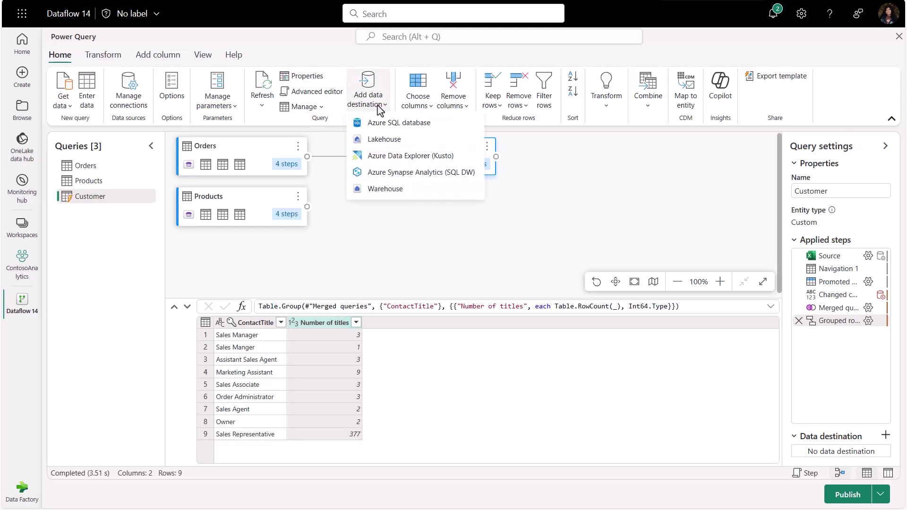
{"action": "left_click", "coordinate": [392, 191]}
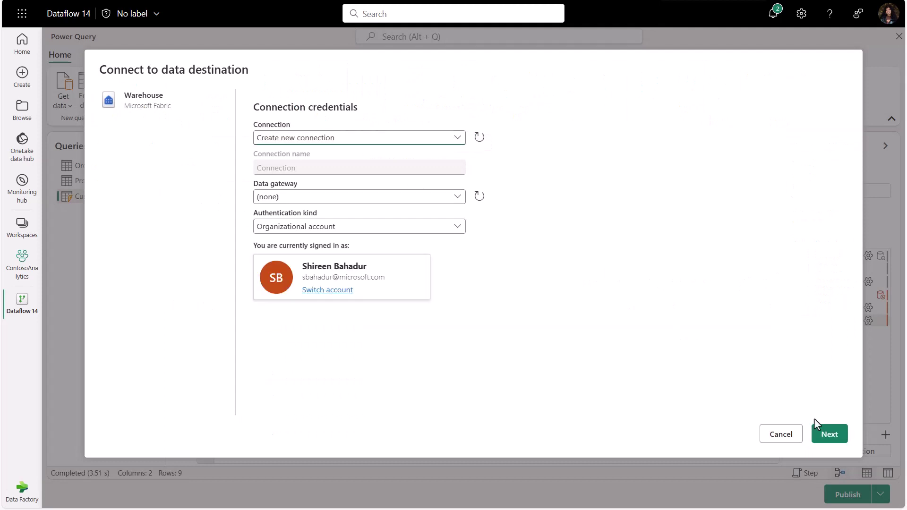
{"action": "left_click", "coordinate": [824, 437]}
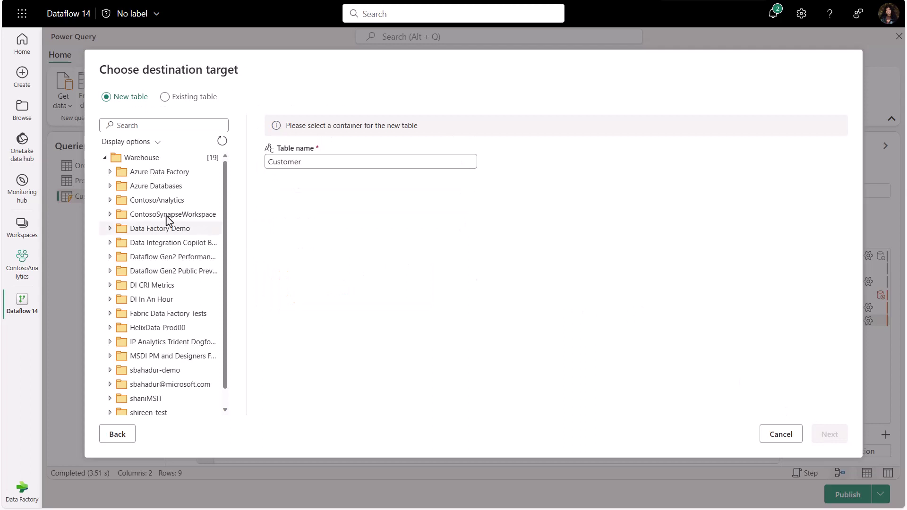
Target a new CustomersETL table in DataflowsStagingWarehouse and save with the Replace method.
{"action": "left_click", "coordinate": [111, 200]}
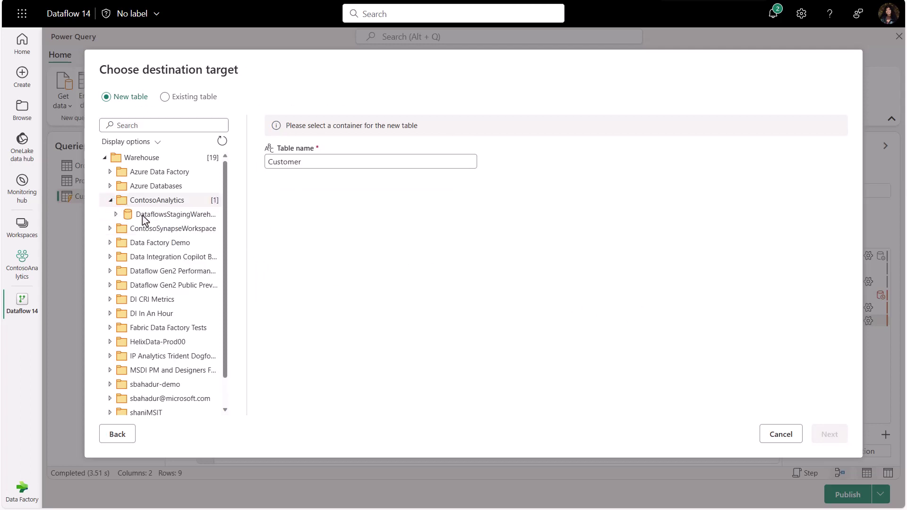
{"action": "left_click", "coordinate": [156, 214]}
{"action": "double_click", "coordinate": [308, 161]}
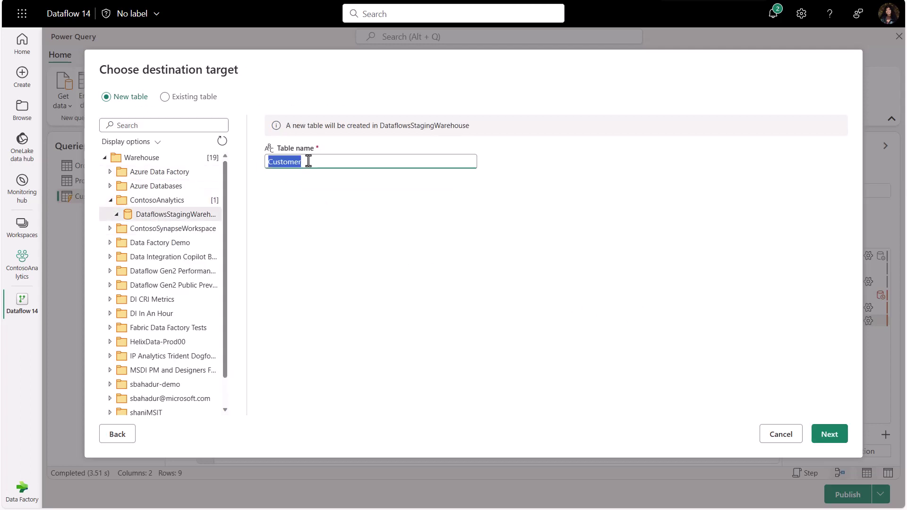
{"action": "left_click", "coordinate": [336, 161]}
{"action": "type", "text": "sETL"}
{"action": "left_click", "coordinate": [814, 433]}
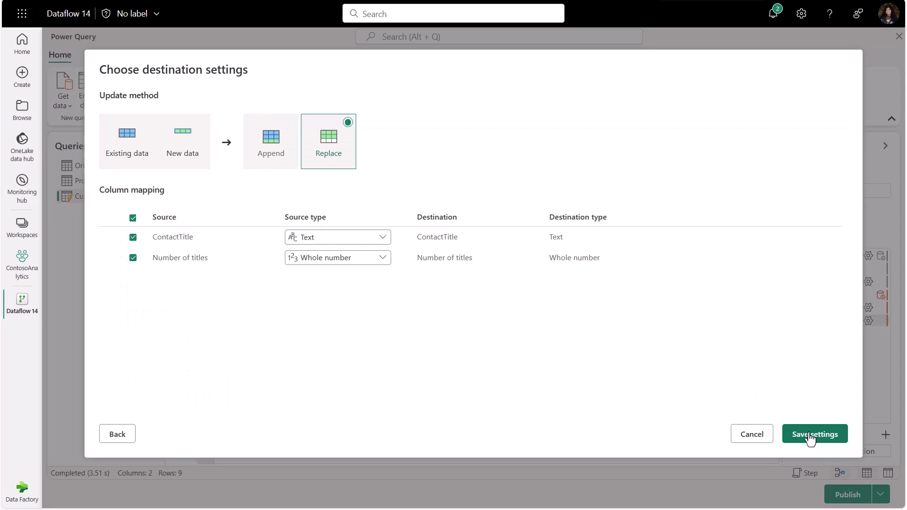
{"action": "left_click", "coordinate": [811, 438]}
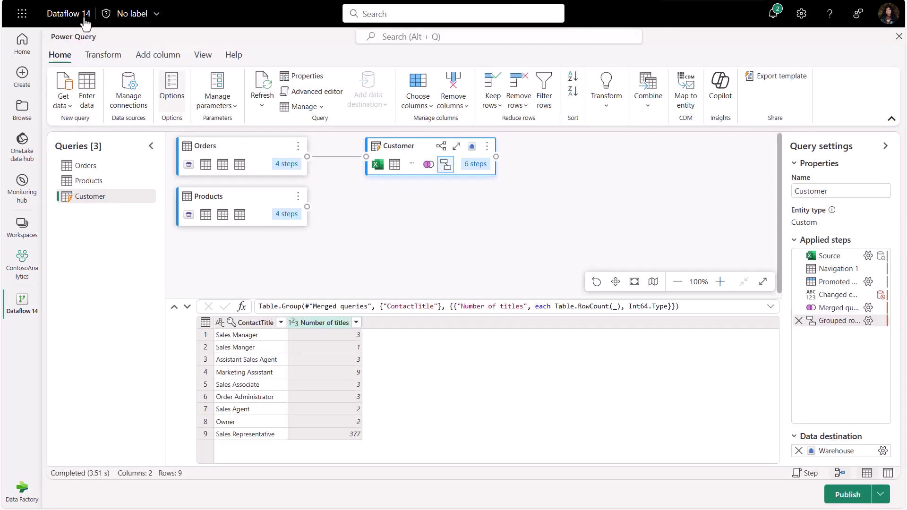
Rename the dataflow to 'contosodataflow' and publish it.
{"action": "left_click", "coordinate": [85, 24]}
{"action": "triple_click", "coordinate": [95, 59]}
{"action": "type", "text": "co"}
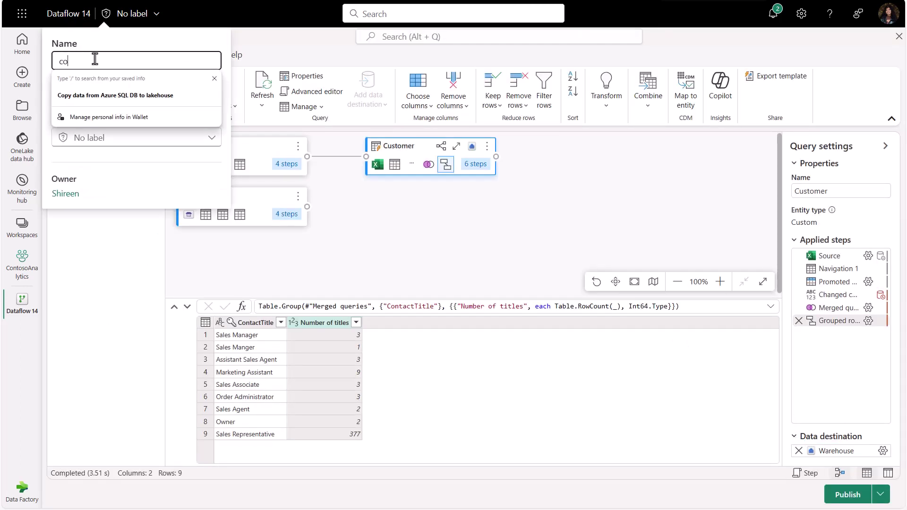
{"action": "type", "text": "ntosodataflow"}
{"action": "key", "text": "Return"}
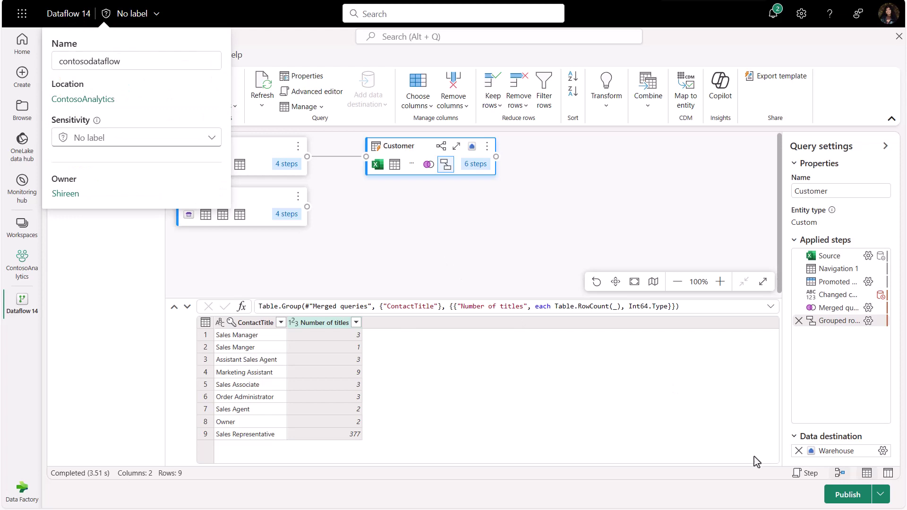
{"action": "left_click", "coordinate": [835, 494]}
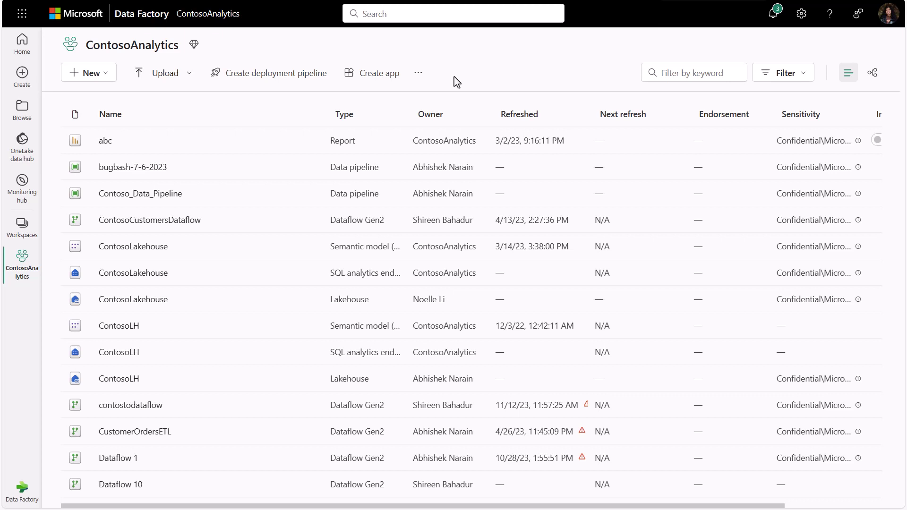
Create a new data pipeline named 'demo-pipeline'.
{"action": "left_click", "coordinate": [109, 76]}
{"action": "left_click", "coordinate": [106, 95]}
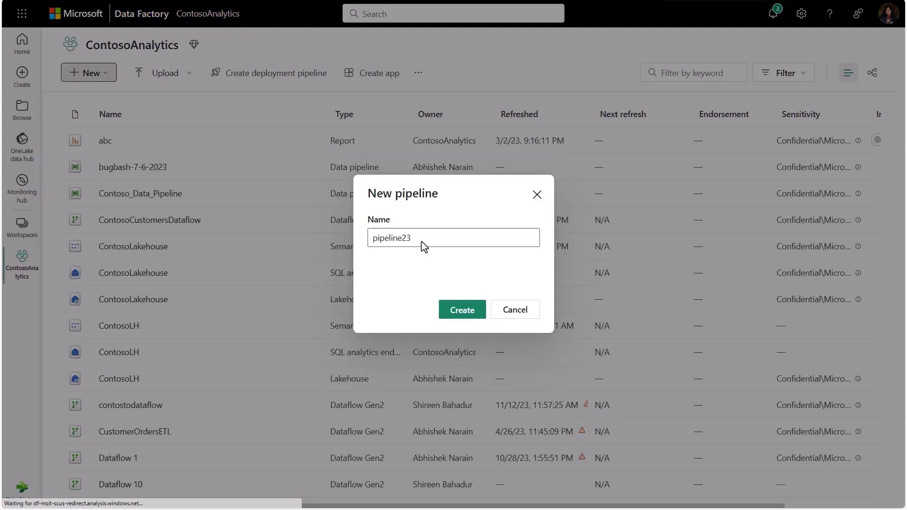
{"action": "double_click", "coordinate": [422, 242]}
{"action": "type", "text": "demo-pipeline"}
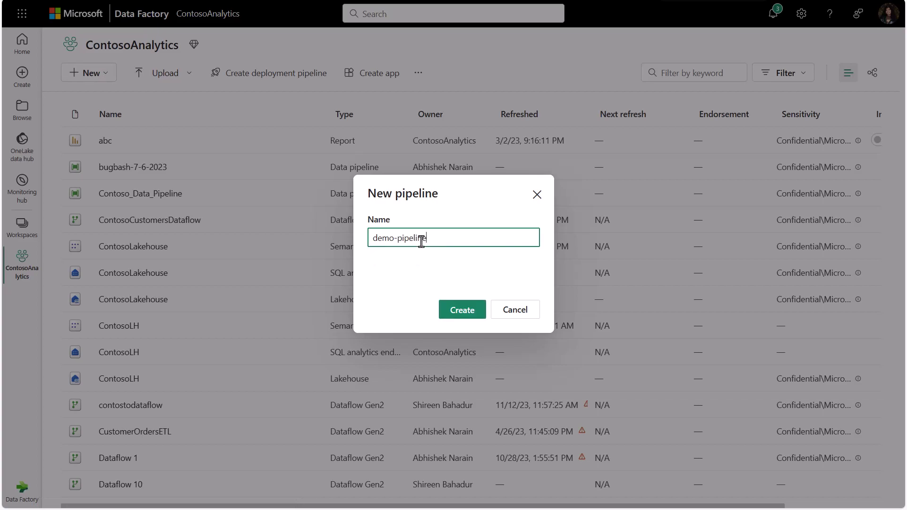
{"action": "left_click", "coordinate": [456, 310]}
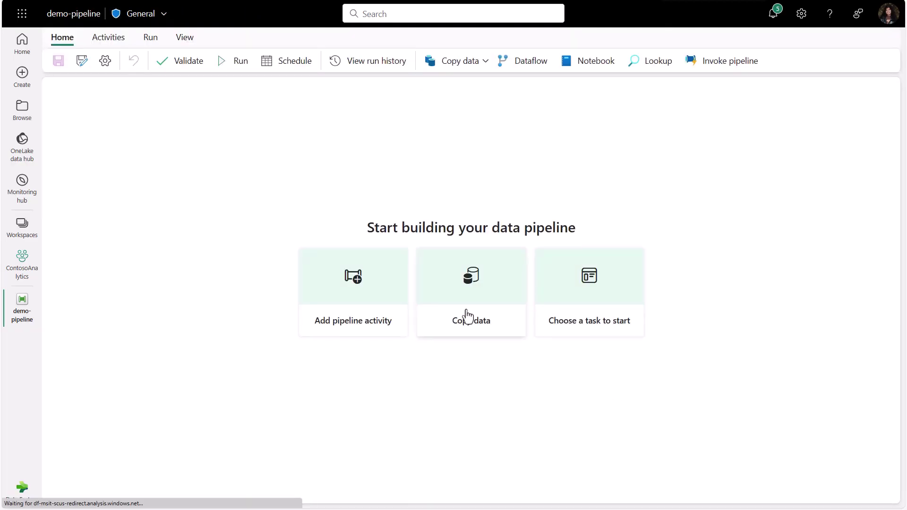
Start a Copy data task with Azure SQL Database as source via the AdventureWorks connection.
{"action": "left_click", "coordinate": [467, 317]}
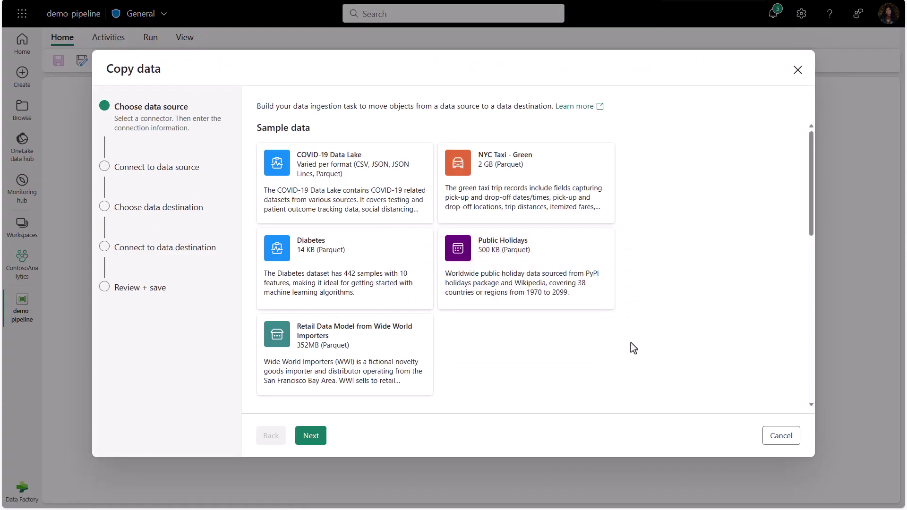
{"action": "scroll", "coordinate": [631, 347], "scroll_direction": "down", "scroll_amount": 3}
{"action": "scroll", "coordinate": [635, 348], "scroll_direction": "down", "scroll_amount": 3}
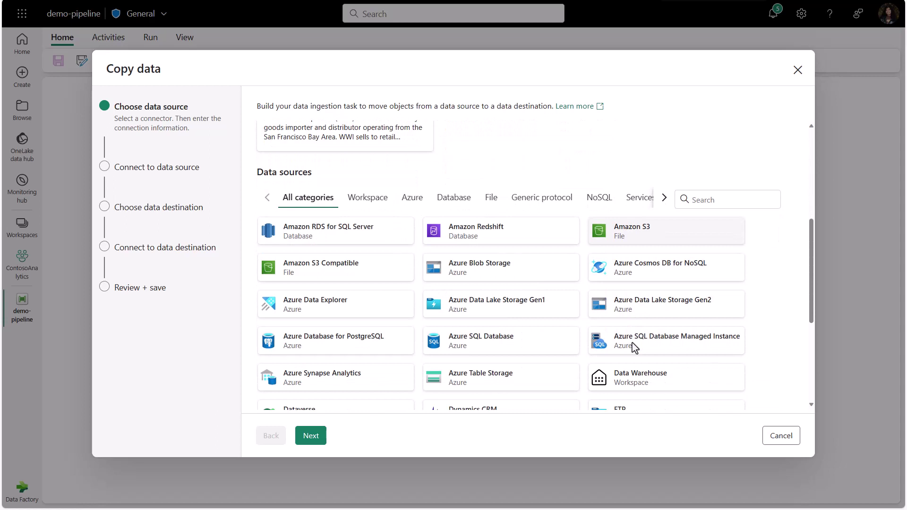
{"action": "scroll", "coordinate": [634, 348], "scroll_direction": "down", "scroll_amount": 1}
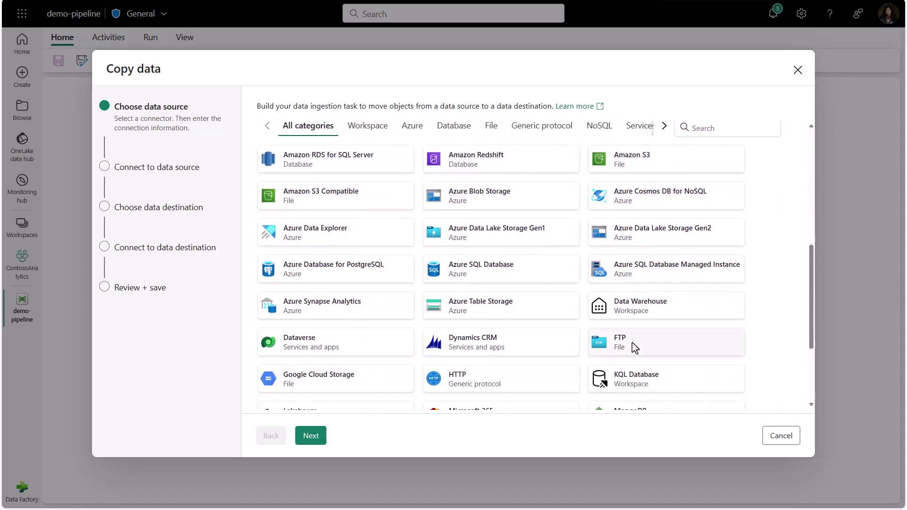
{"action": "left_click", "coordinate": [506, 281]}
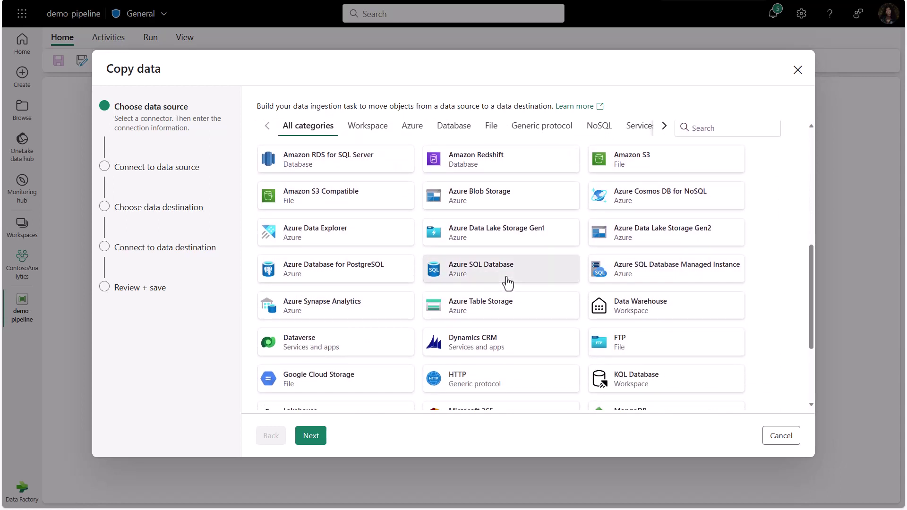
{"action": "left_click", "coordinate": [316, 433]}
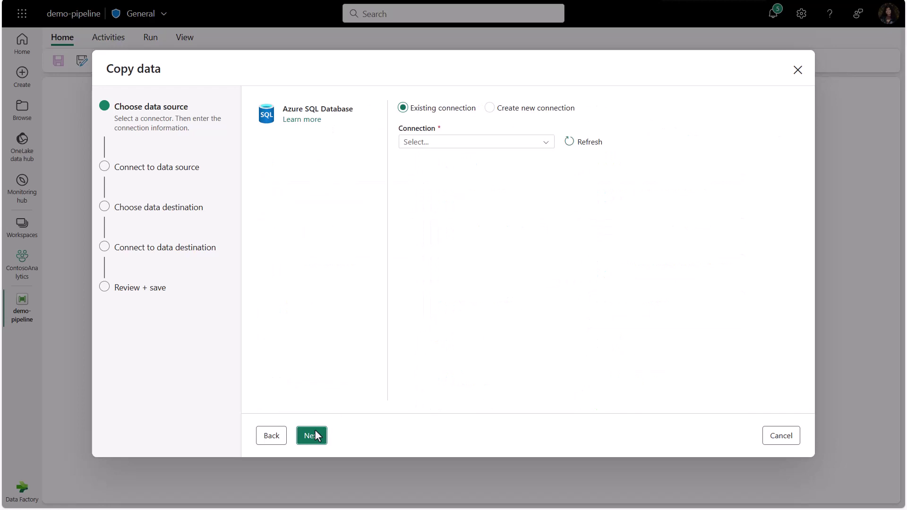
{"action": "left_click", "coordinate": [453, 148]}
{"action": "left_click", "coordinate": [453, 182]}
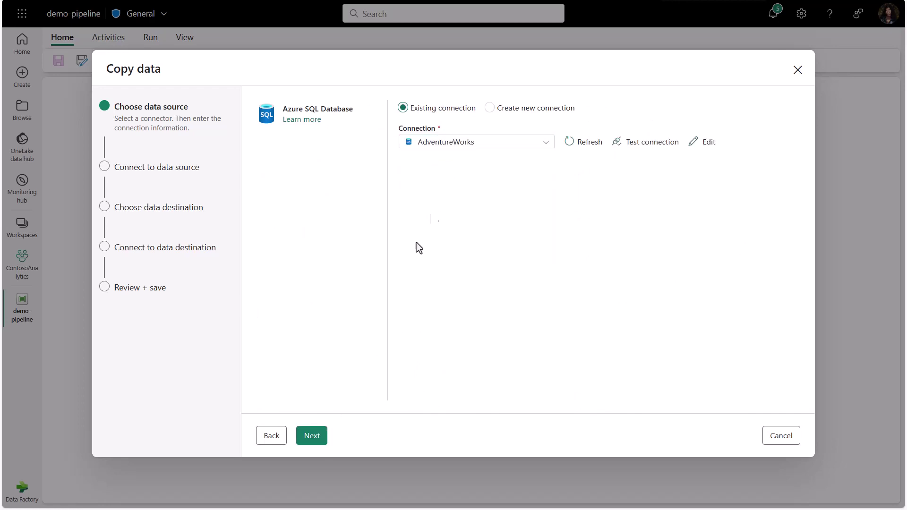
Tick dbo.DimAccount, dbo.DimCustomer, dbo.DimEmployee and dbo.DimProduct in the table list.
{"action": "left_click", "coordinate": [319, 435]}
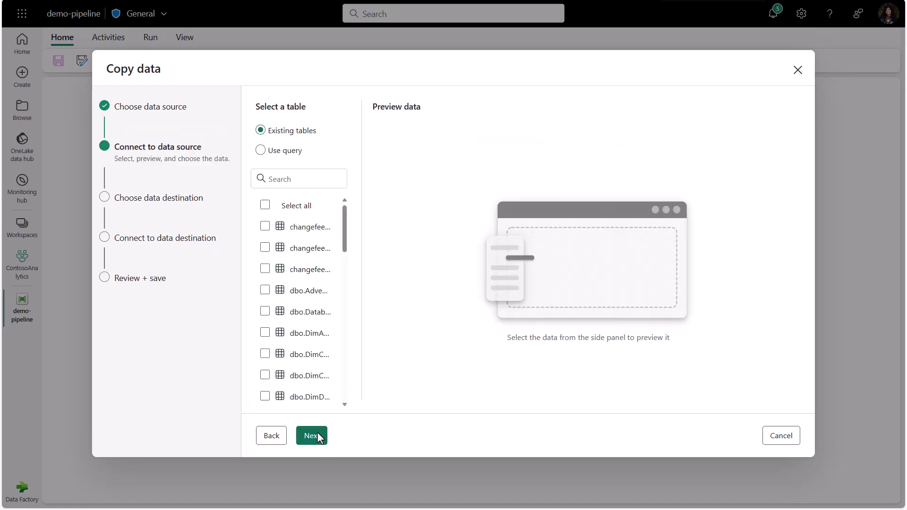
{"action": "left_click_drag", "start_coordinate": [362, 342], "coordinate": [425, 326]}
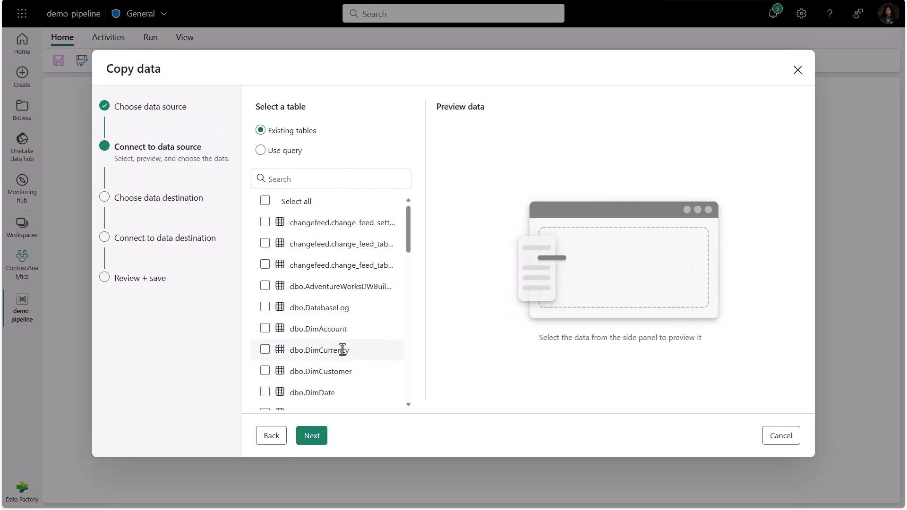
{"action": "scroll", "coordinate": [342, 348], "scroll_direction": "down", "scroll_amount": 1}
{"action": "left_click", "coordinate": [266, 302]}
{"action": "left_click", "coordinate": [265, 344]}
{"action": "scroll", "coordinate": [300, 360], "scroll_direction": "down", "scroll_amount": 2}
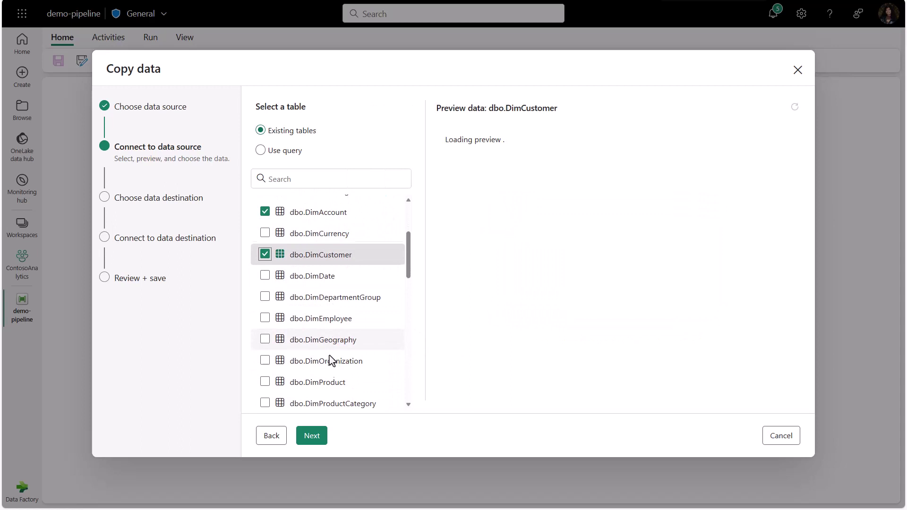
{"action": "left_click", "coordinate": [265, 308]}
{"action": "left_click", "coordinate": [265, 371]}
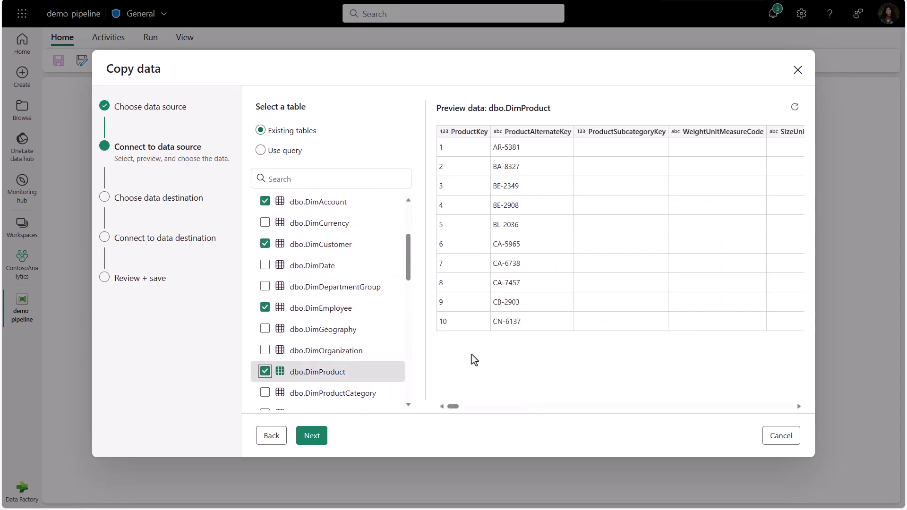
Set the ContosoLH lakehouse as the copy destination.
{"action": "left_click", "coordinate": [312, 436]}
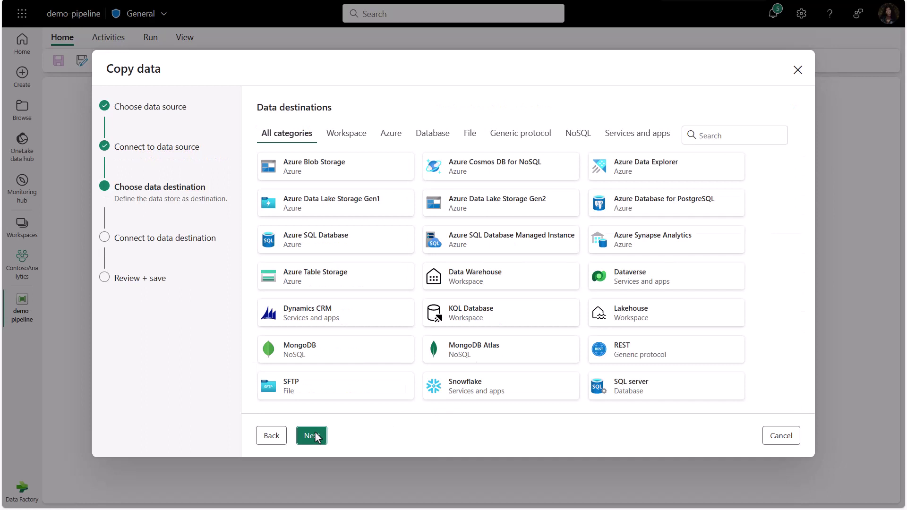
{"action": "left_click", "coordinate": [613, 323]}
{"action": "left_click", "coordinate": [313, 439]}
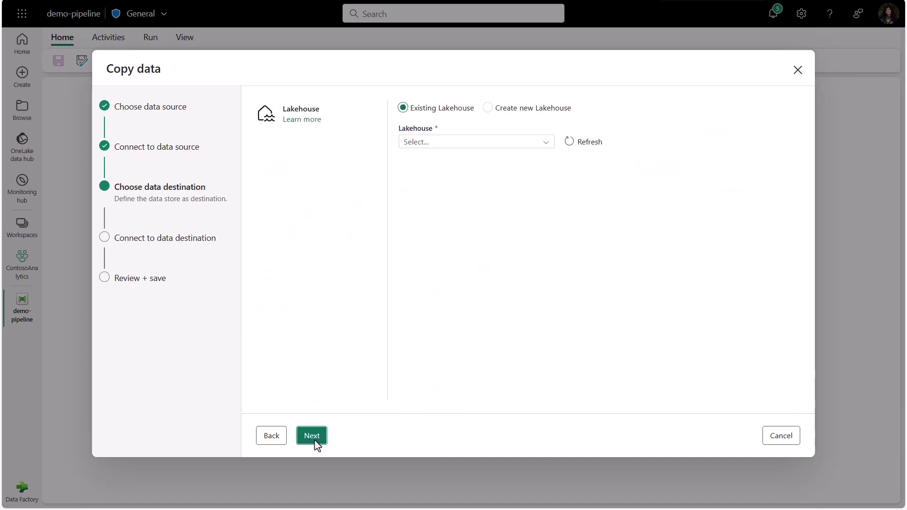
{"action": "left_click", "coordinate": [494, 143]}
{"action": "left_click", "coordinate": [454, 179]}
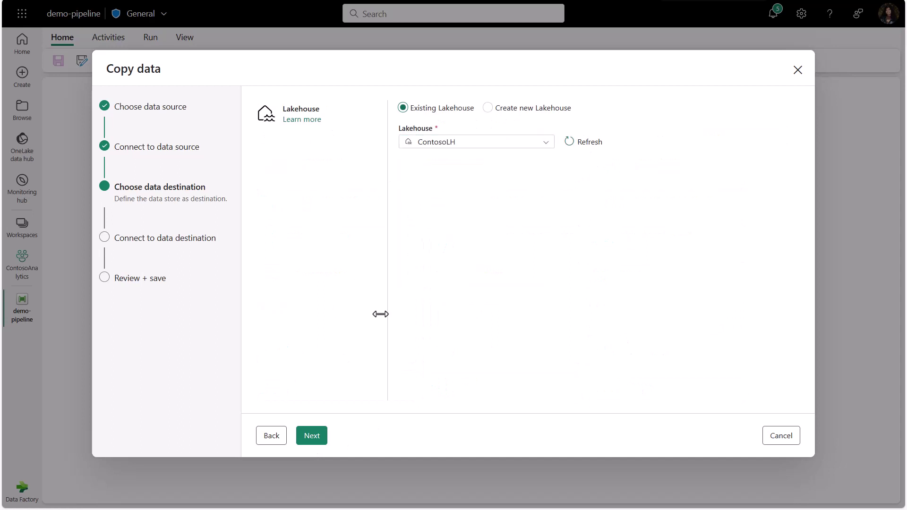
{"action": "left_click", "coordinate": [319, 437]}
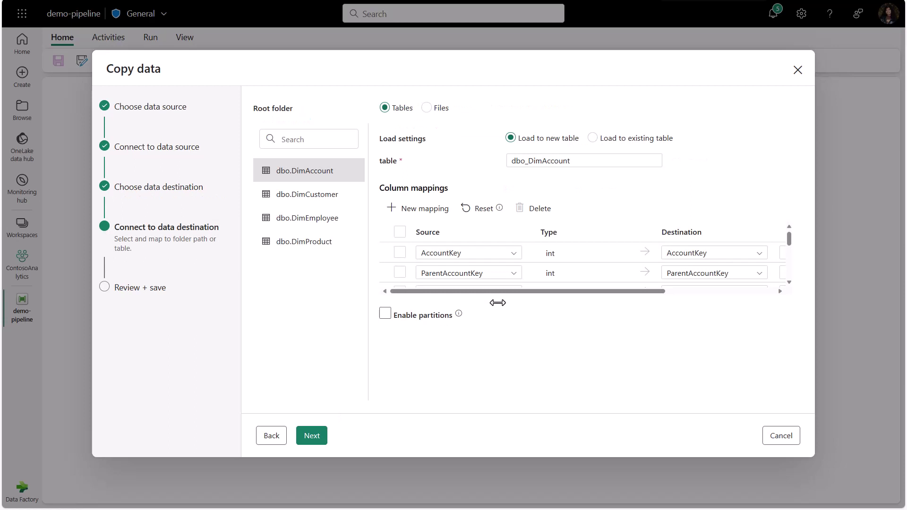
Rename the new destination tables, e.g. AccountTable and CustomerTable, for all four sources.
{"action": "left_click_drag", "start_coordinate": [569, 161], "coordinate": [490, 166]}
{"action": "type", "text": "AccountTable"}
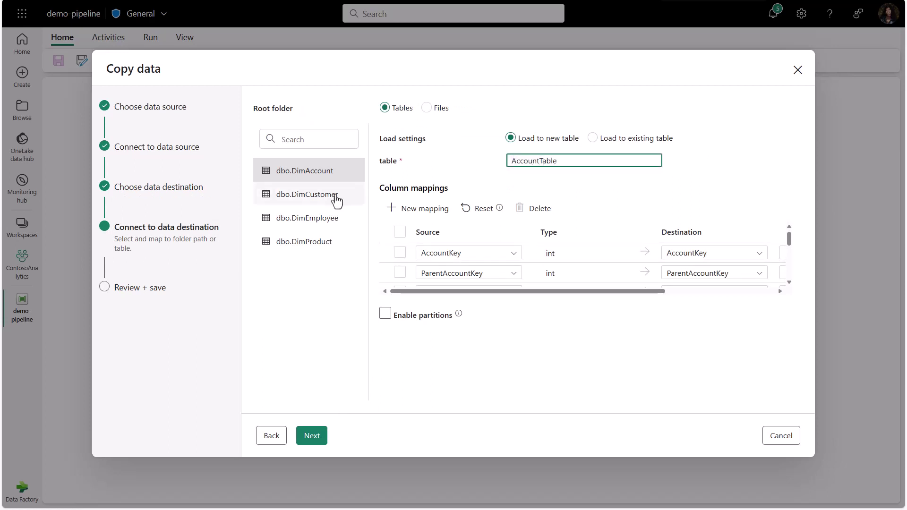
{"action": "left_click", "coordinate": [333, 199]}
{"action": "double_click", "coordinate": [546, 160]}
{"action": "type", "text": "CustomerTable"}
{"action": "left_click", "coordinate": [307, 218]}
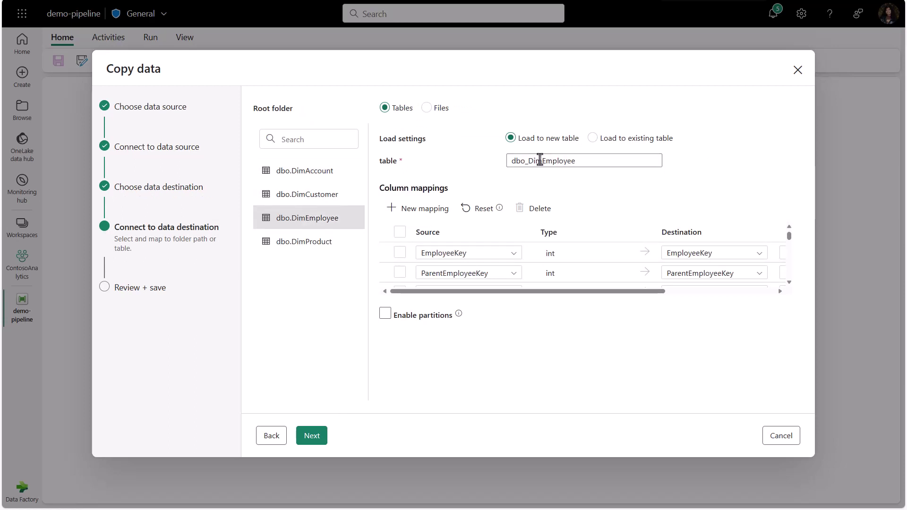
{"action": "double_click", "coordinate": [542, 161]}
{"action": "type", "text": "Empl"}
{"action": "left_click", "coordinate": [304, 241]}
{"action": "double_click", "coordinate": [547, 165]}
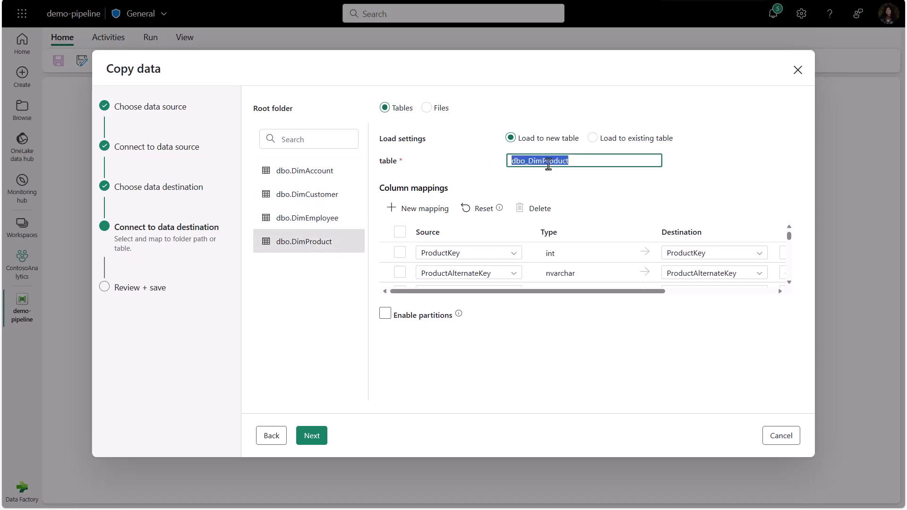
{"action": "type", "text": "P"}
{"action": "left_click", "coordinate": [317, 435]}
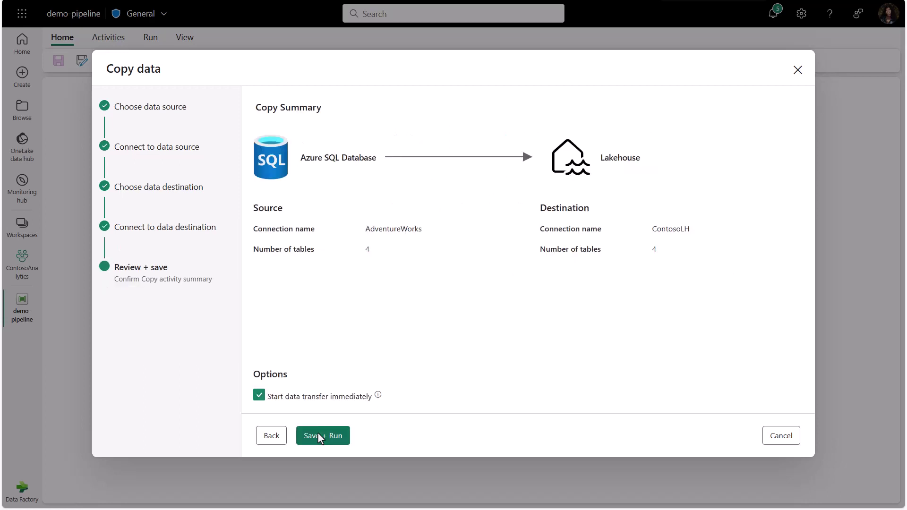
Add a Dataflow activity on the ForEach_nuc success path.
{"action": "left_click", "coordinate": [336, 442]}
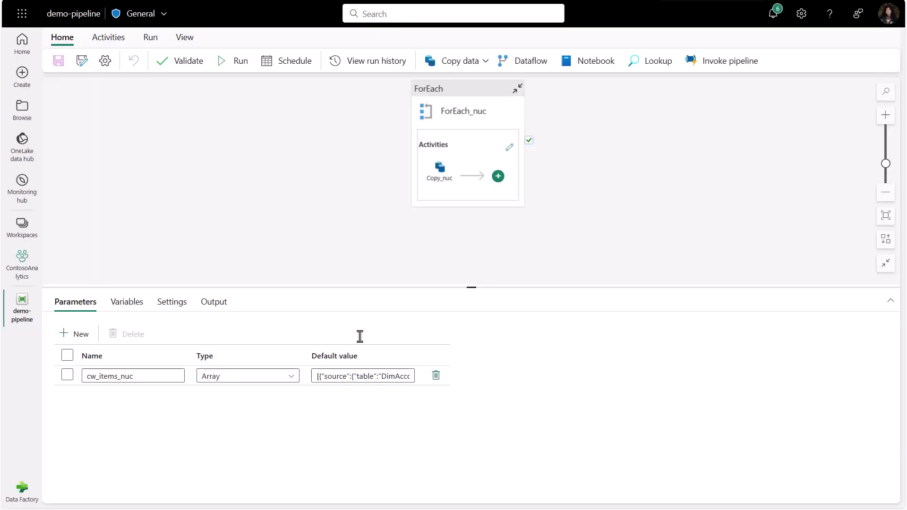
{"action": "left_click_drag", "start_coordinate": [466, 105], "coordinate": [238, 146]}
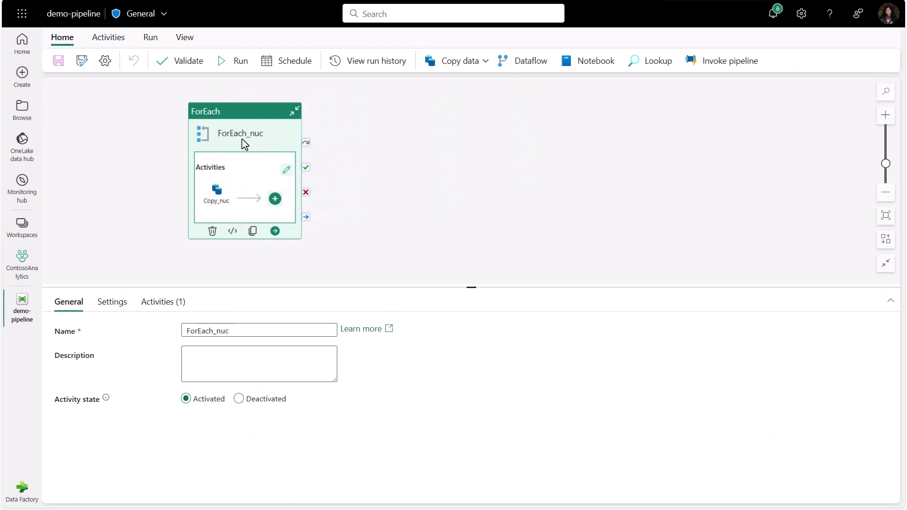
{"action": "left_click", "coordinate": [275, 231]}
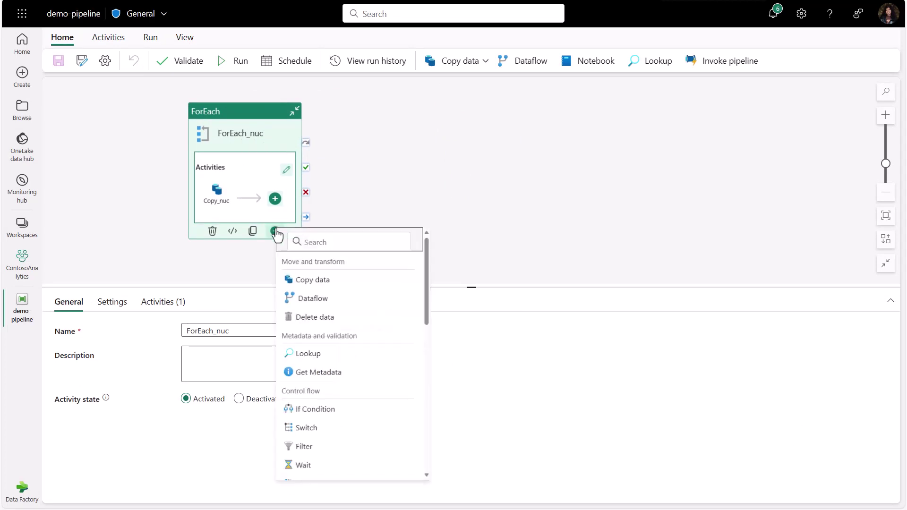
{"action": "scroll", "coordinate": [349, 357], "scroll_direction": "down", "scroll_amount": 7}
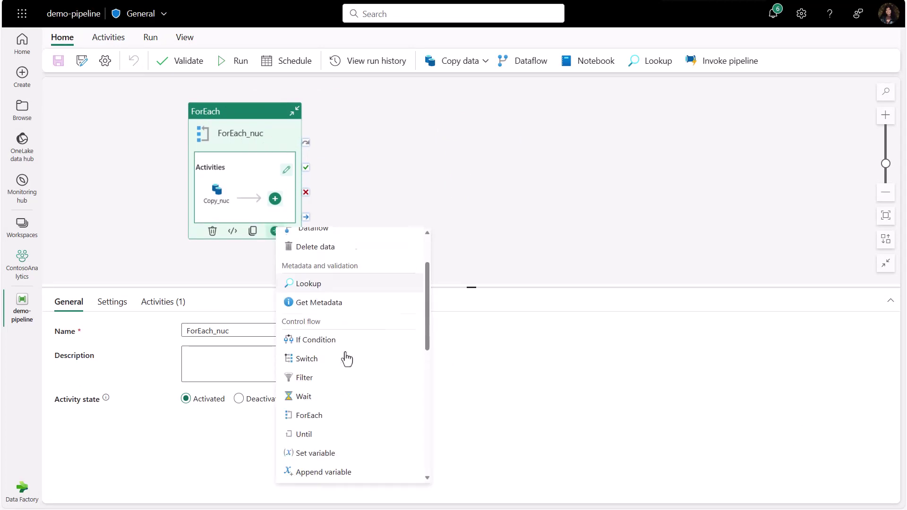
{"action": "scroll", "coordinate": [348, 359], "scroll_direction": "down", "scroll_amount": 3}
{"action": "scroll", "coordinate": [347, 359], "scroll_direction": "up", "scroll_amount": 10}
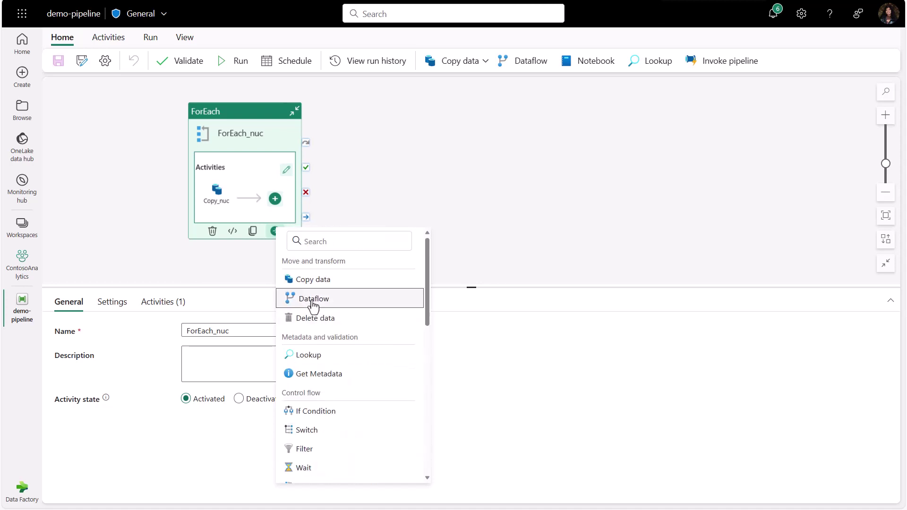
{"action": "left_click", "coordinate": [313, 300]}
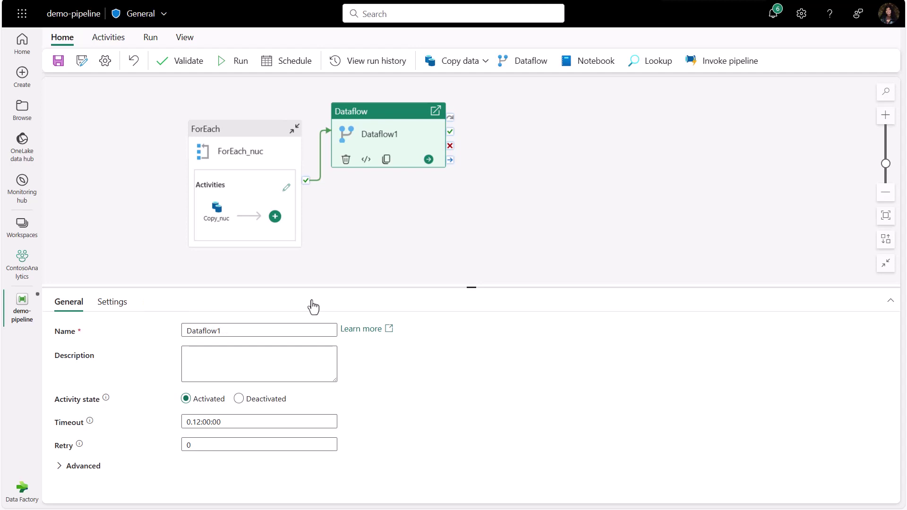
Set Dataflow1 to run contostodataflow and move it right on the canvas.
{"action": "left_click", "coordinate": [113, 308]}
{"action": "left_click", "coordinate": [218, 355]}
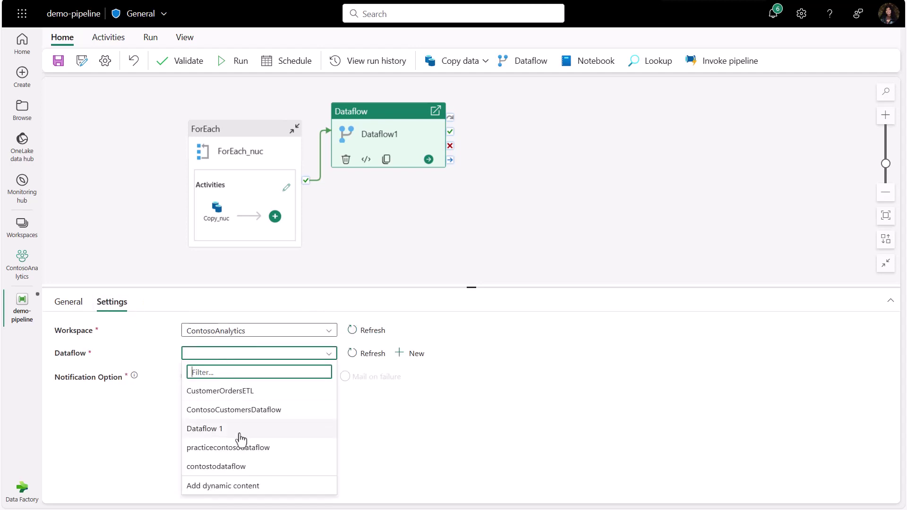
{"action": "left_click", "coordinate": [241, 466]}
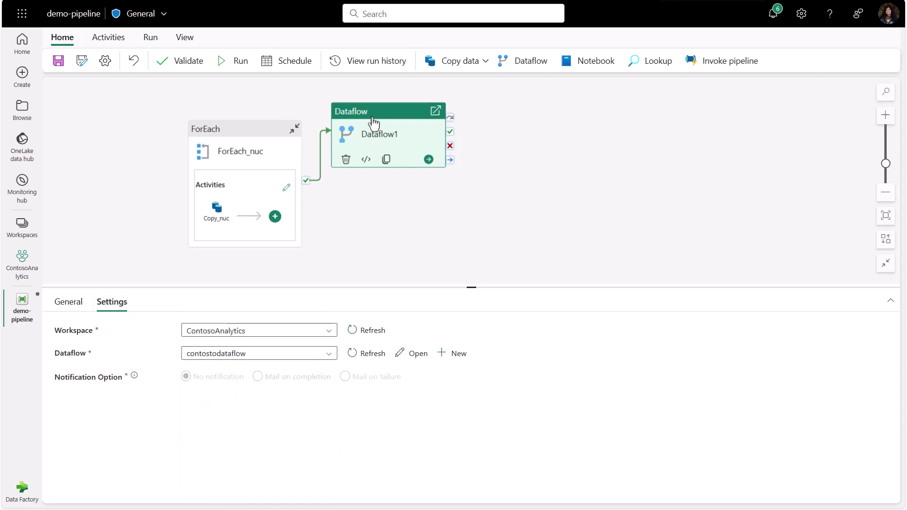
{"action": "left_click_drag", "start_coordinate": [373, 123], "coordinate": [534, 165]}
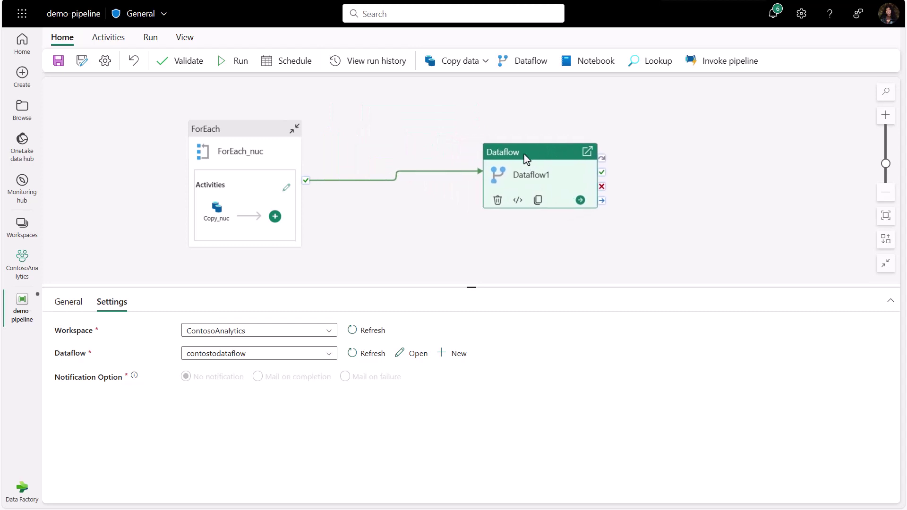
Insert a Notebook activity between ForEach_nuc and Dataflow1 running the ProductCountByColor notebook.
{"action": "left_click", "coordinate": [396, 176]}
{"action": "left_click", "coordinate": [418, 194]}
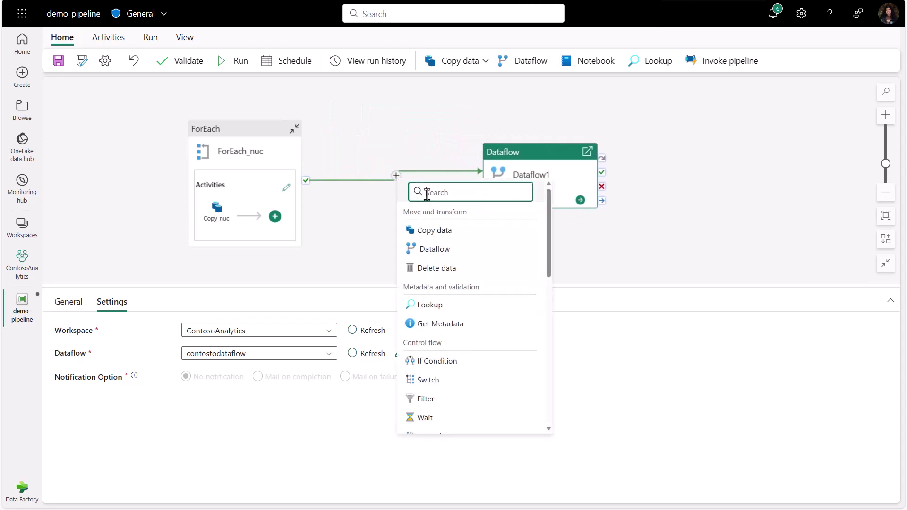
{"action": "type", "text": "not"}
{"action": "left_click", "coordinate": [433, 232]}
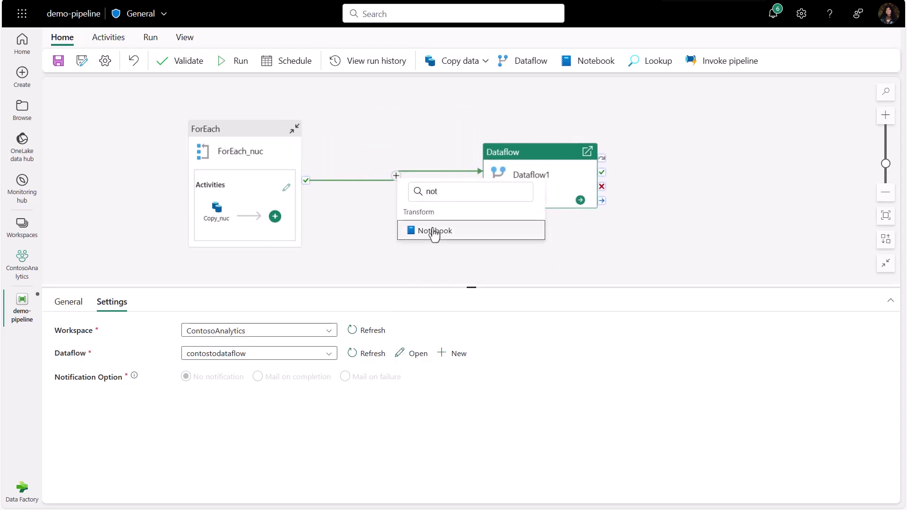
{"action": "left_click", "coordinate": [433, 231]}
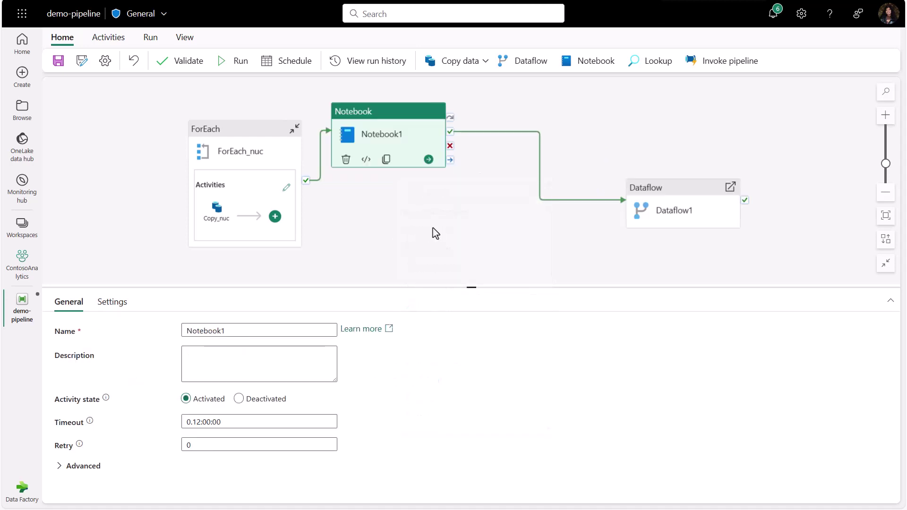
{"action": "left_click", "coordinate": [113, 302]}
{"action": "left_click", "coordinate": [214, 356]}
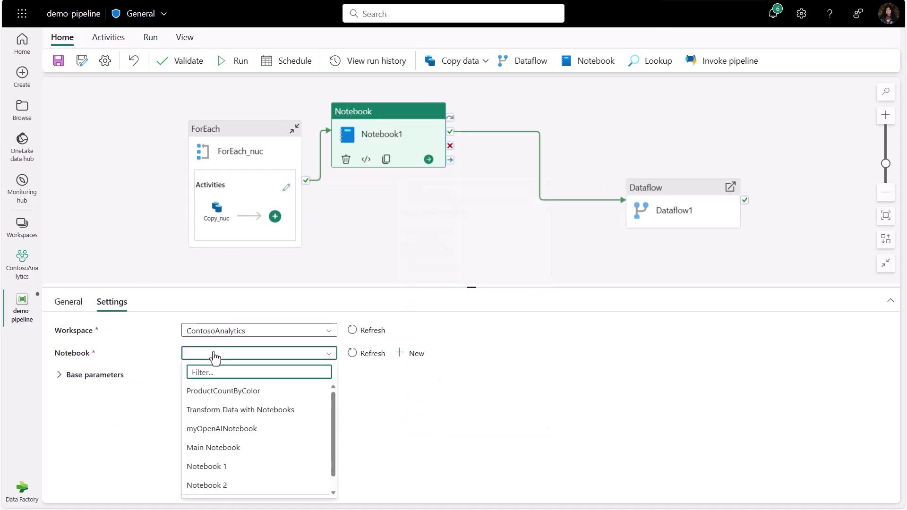
{"action": "left_click", "coordinate": [225, 392]}
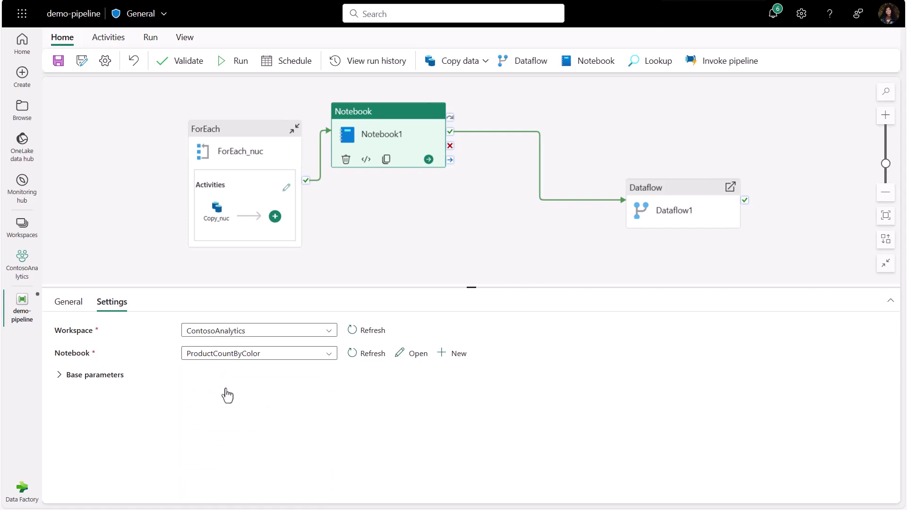
Save demo-pipeline and start a pipeline run.
{"action": "left_click", "coordinate": [59, 62]}
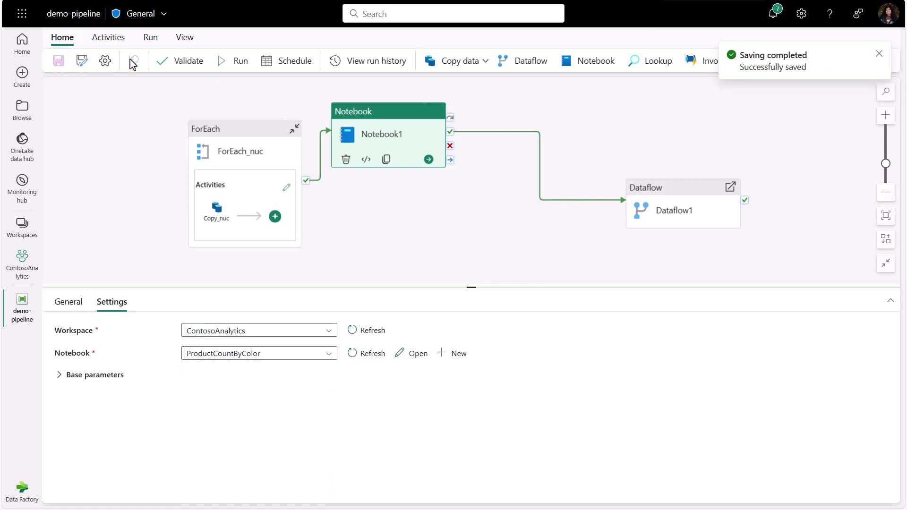
{"action": "left_click", "coordinate": [232, 61]}
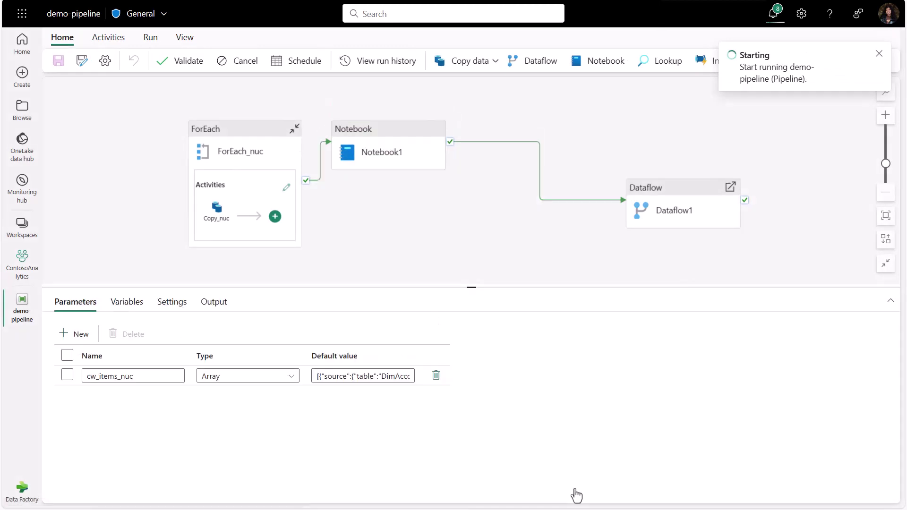